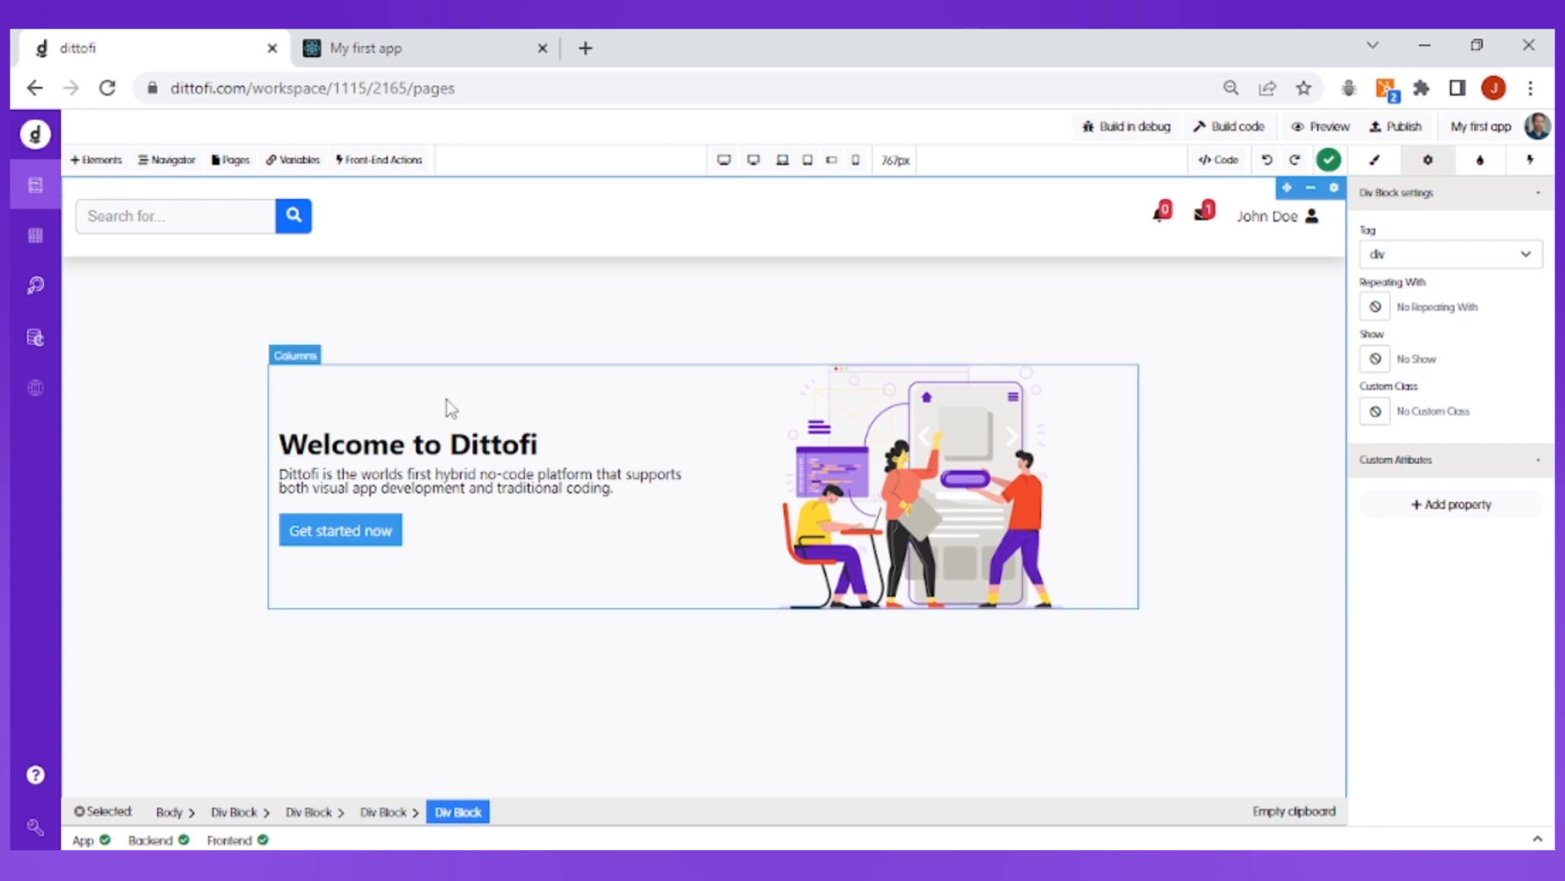
- Open the Variables list and start a blank new app variable form
left_click(298, 160)
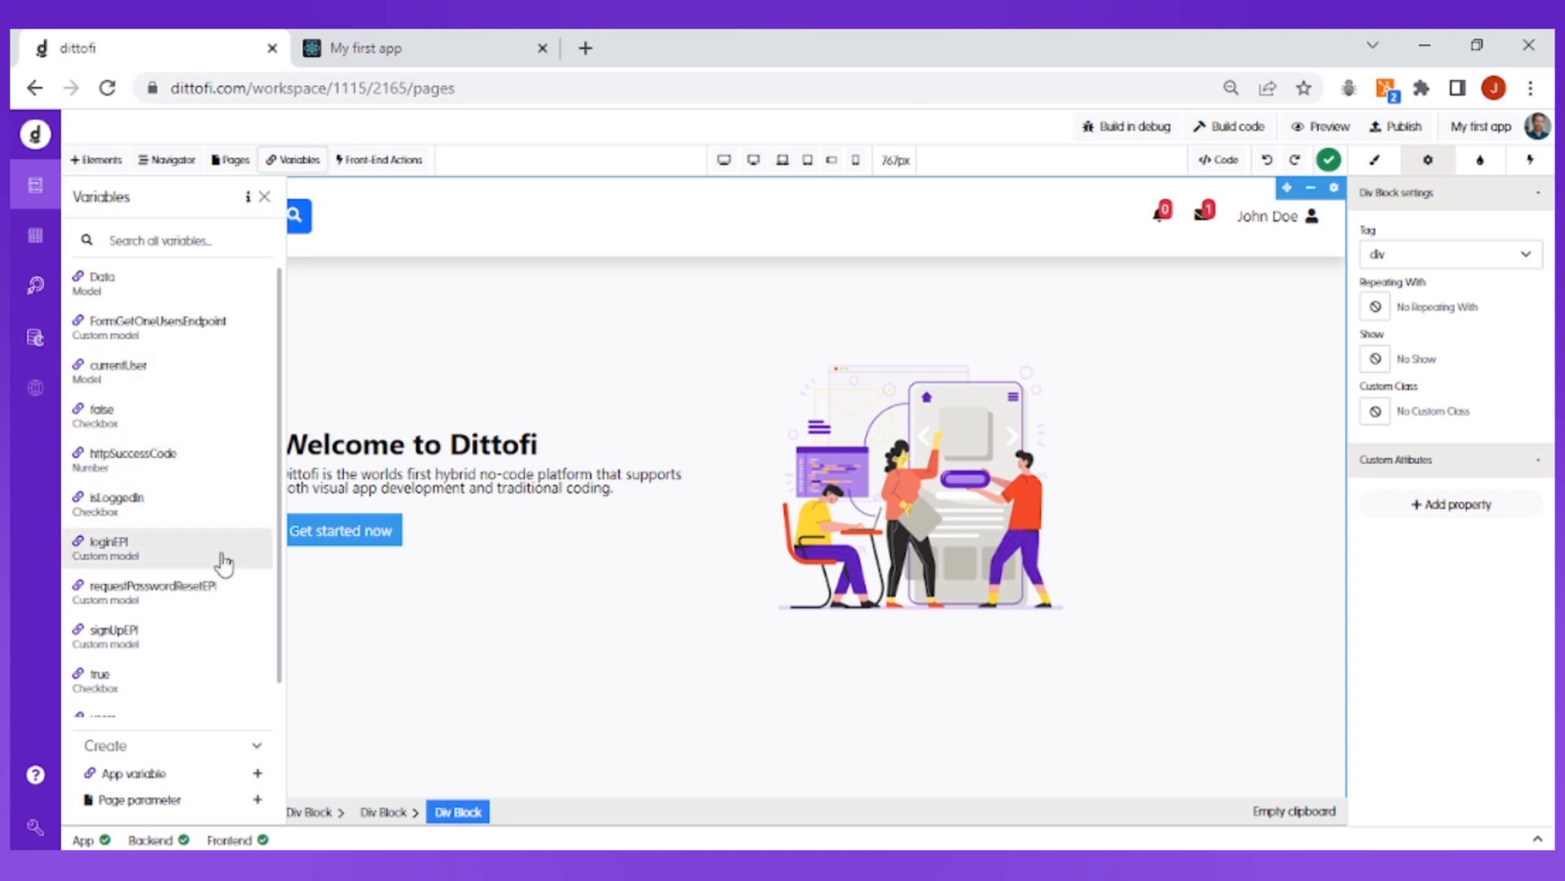
scroll(223, 648, "down", 1)
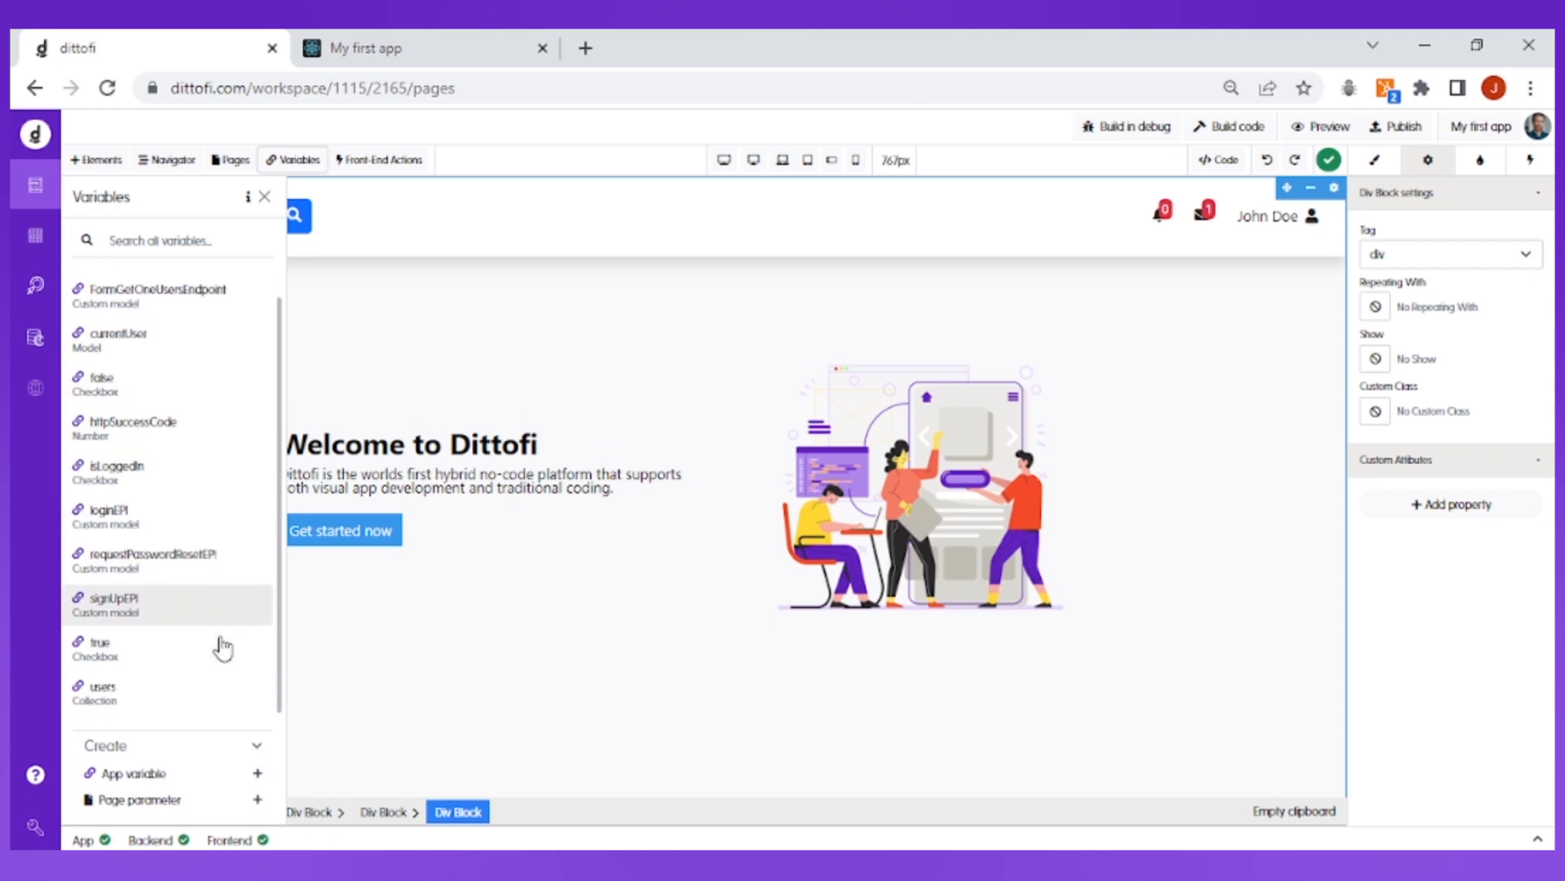
left_click(199, 784)
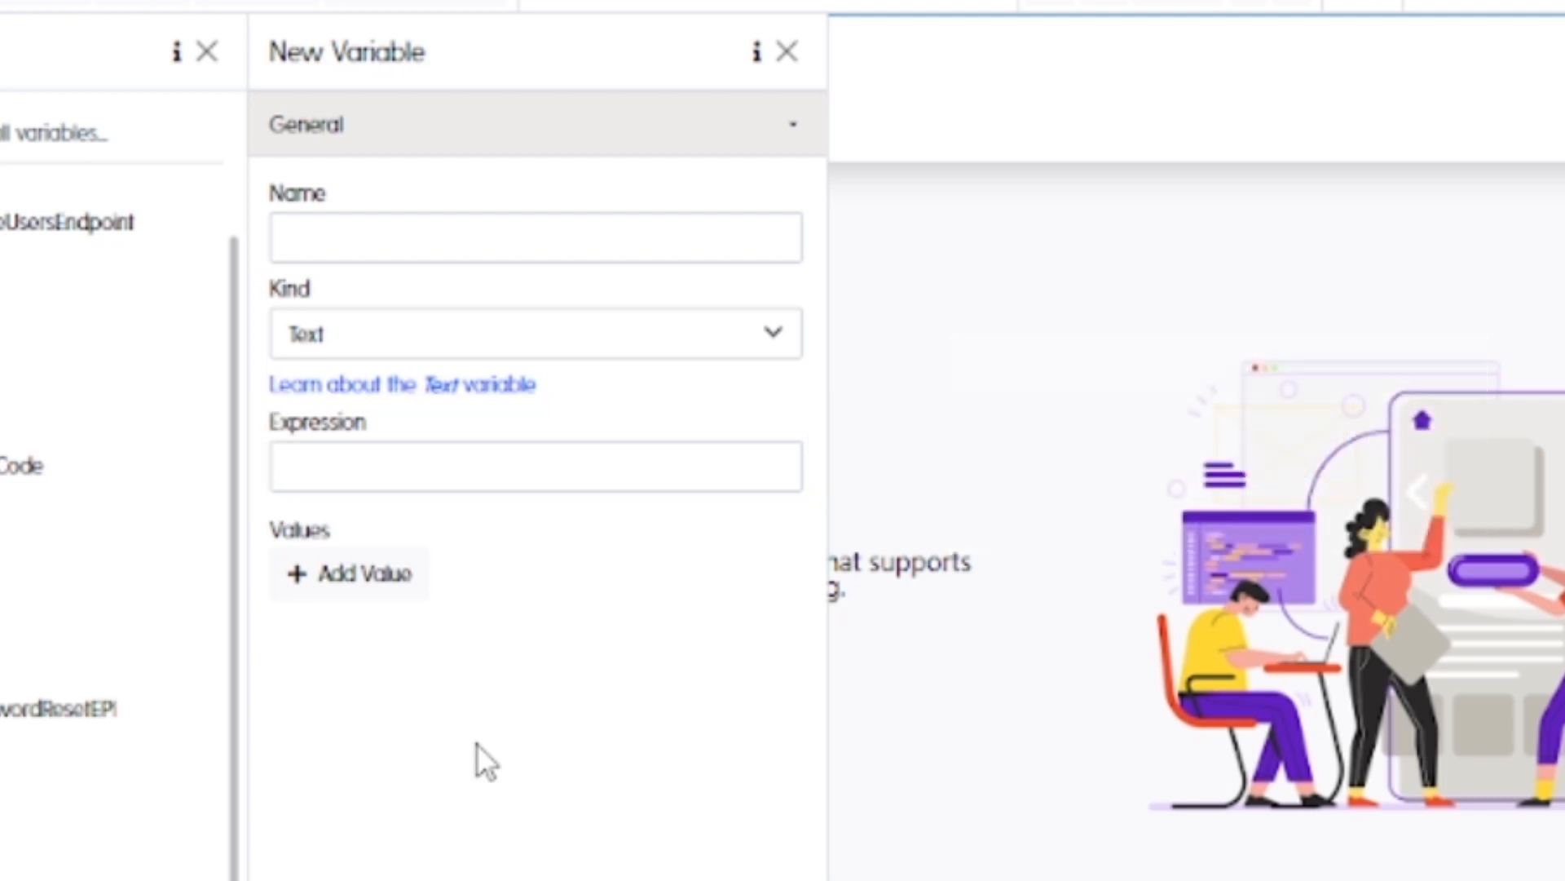
- Save a Text variable newAppUser whose expression is a sample person's name, then close Variables
left_click(364, 259)
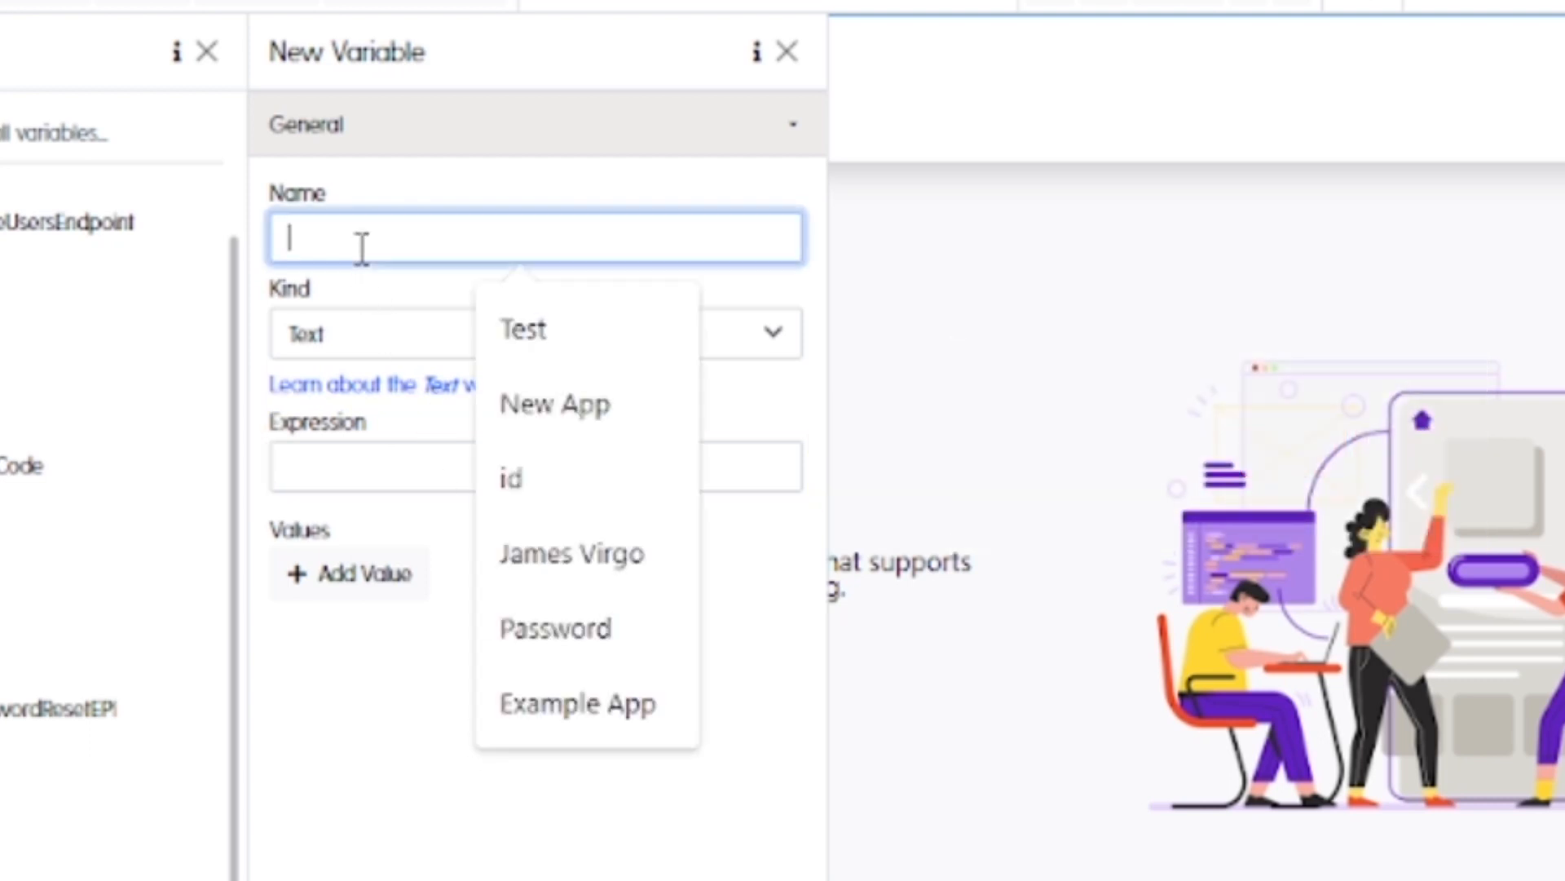
type("newAppUser")
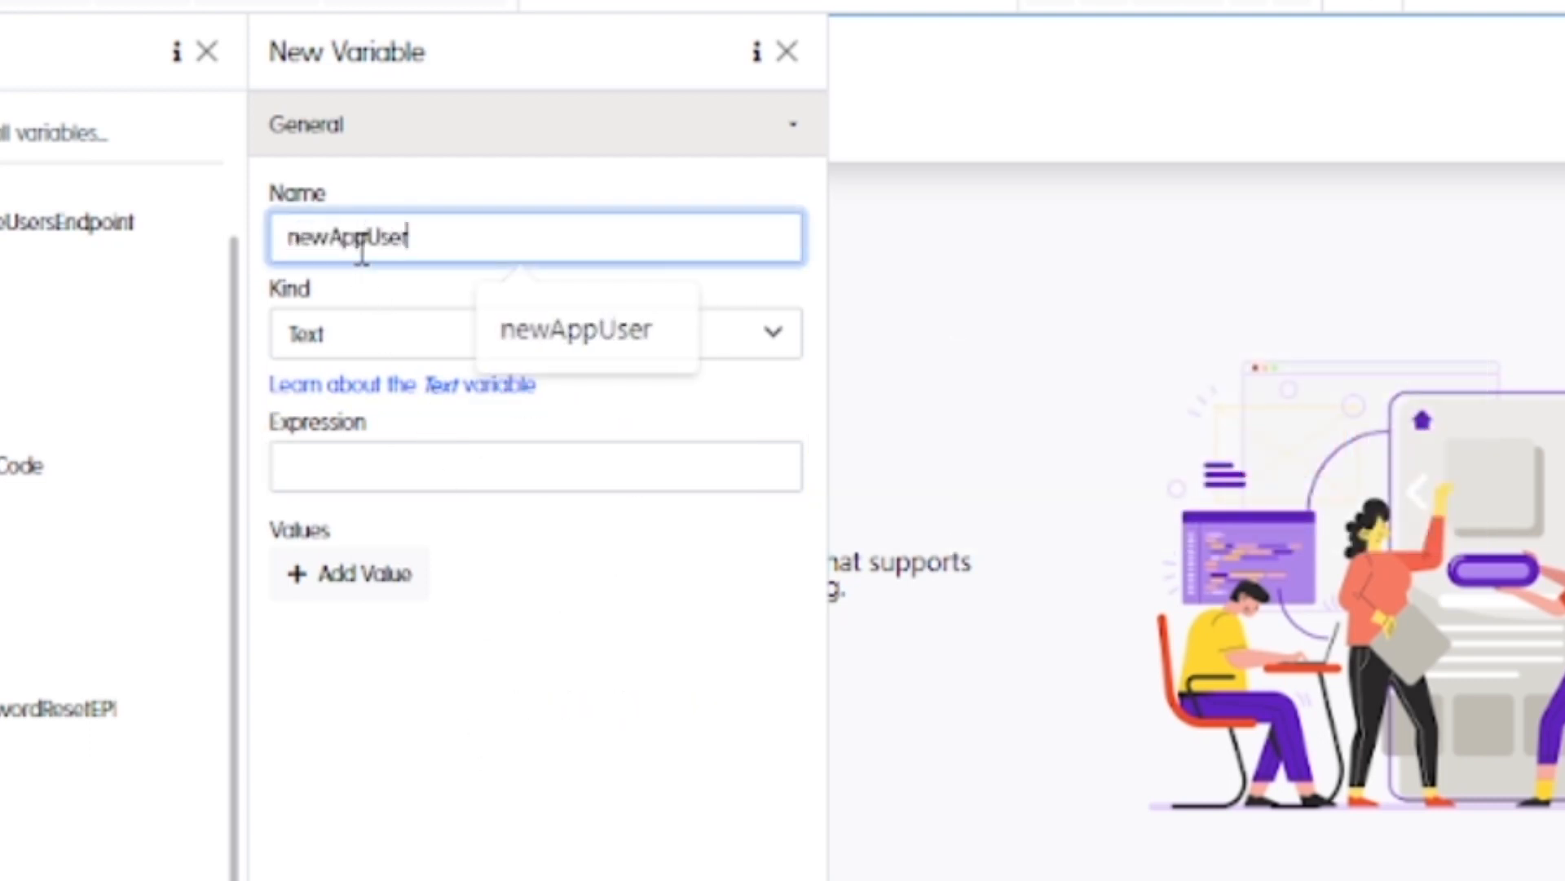
left_click(515, 294)
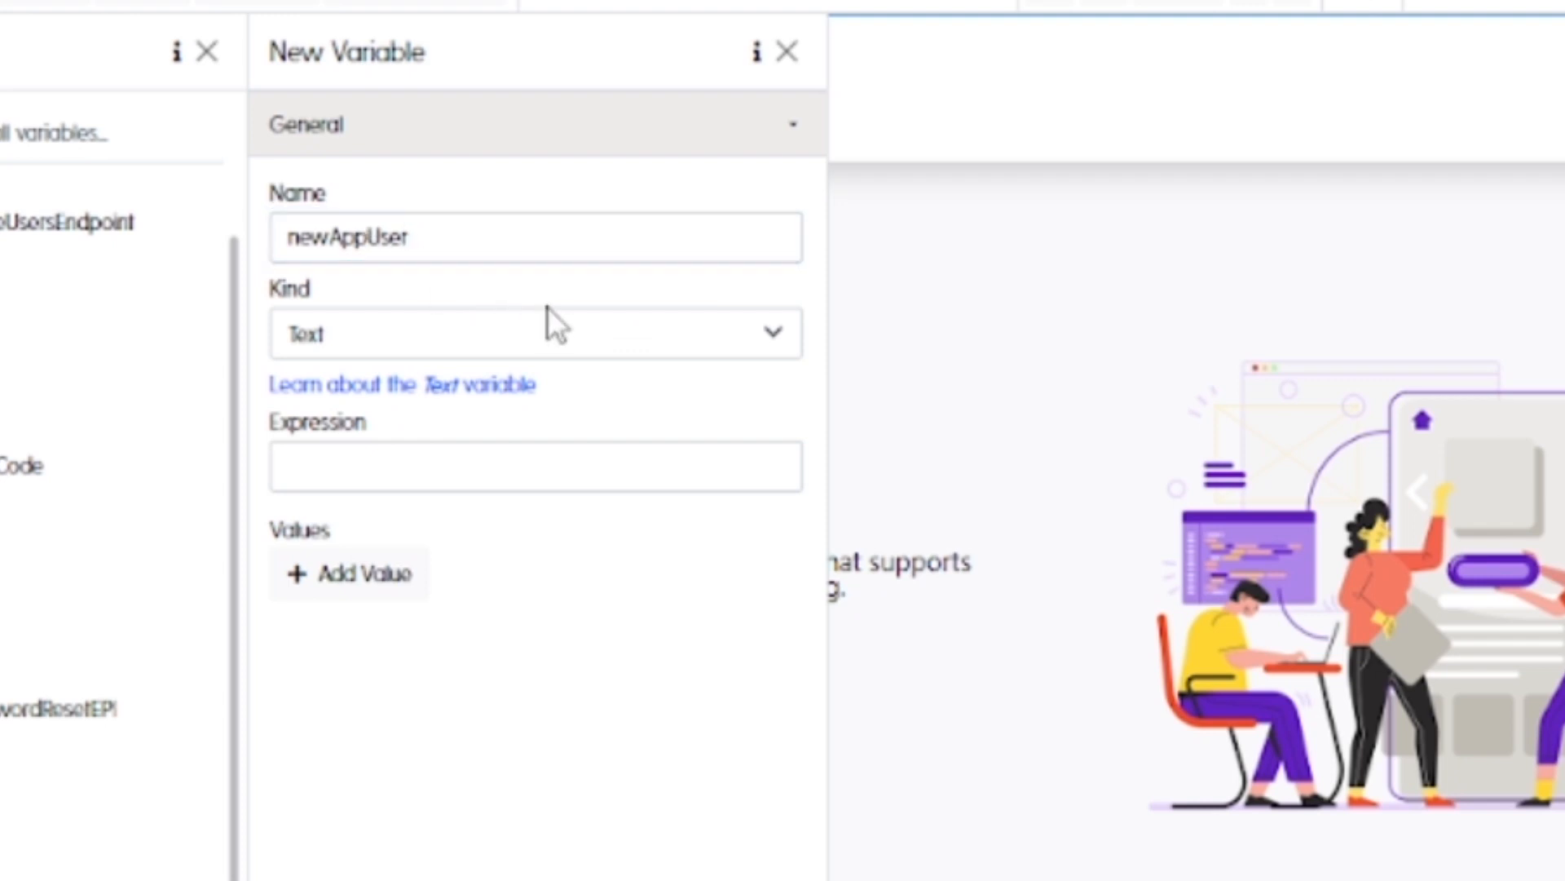
left_click(555, 330)
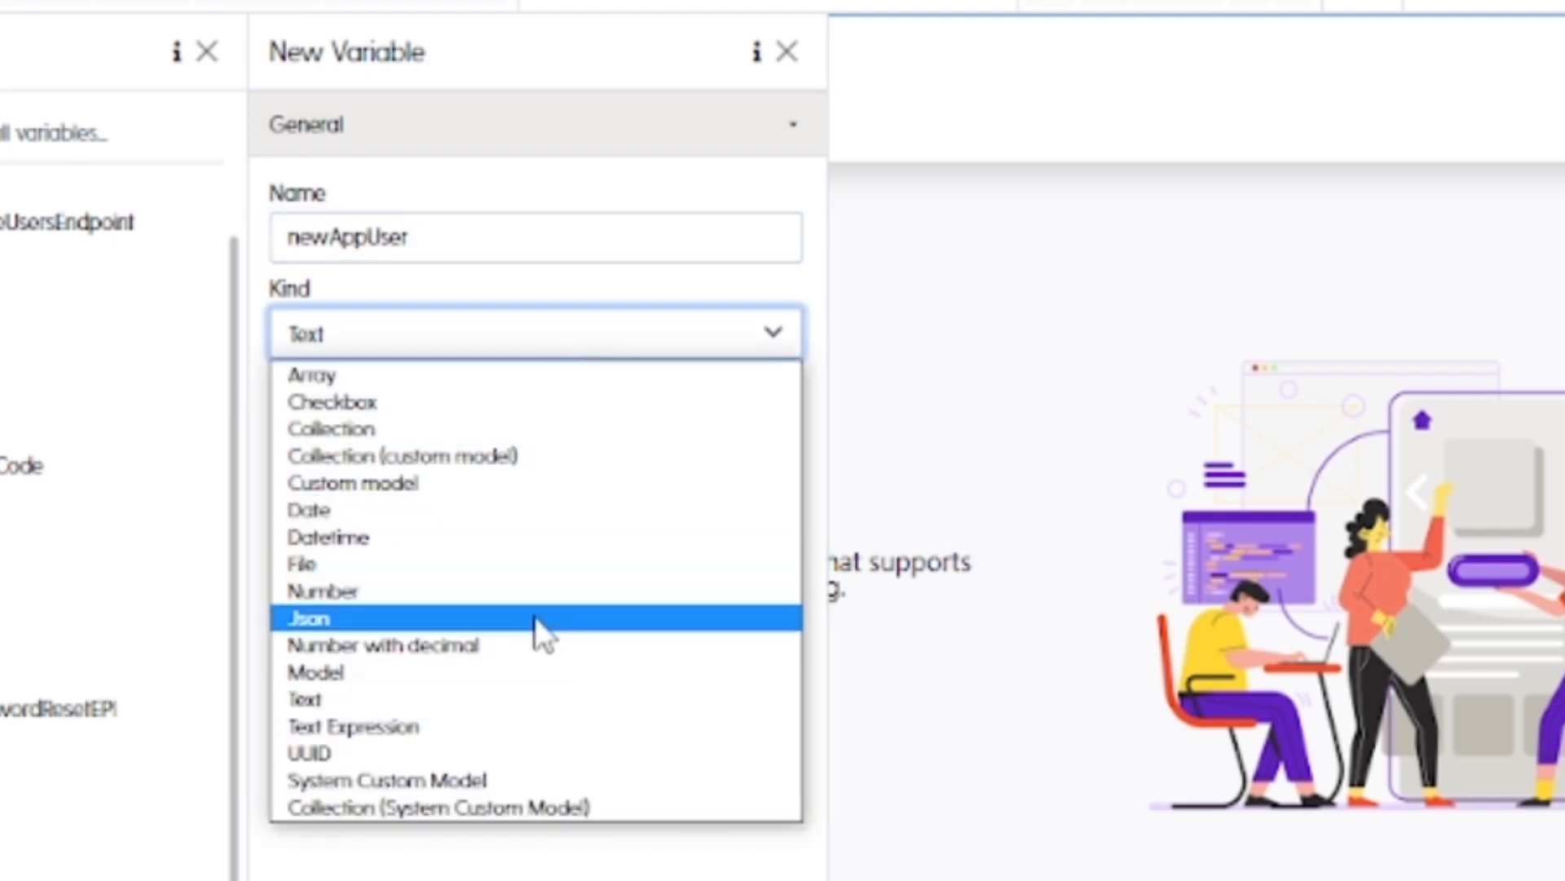
left_click(531, 699)
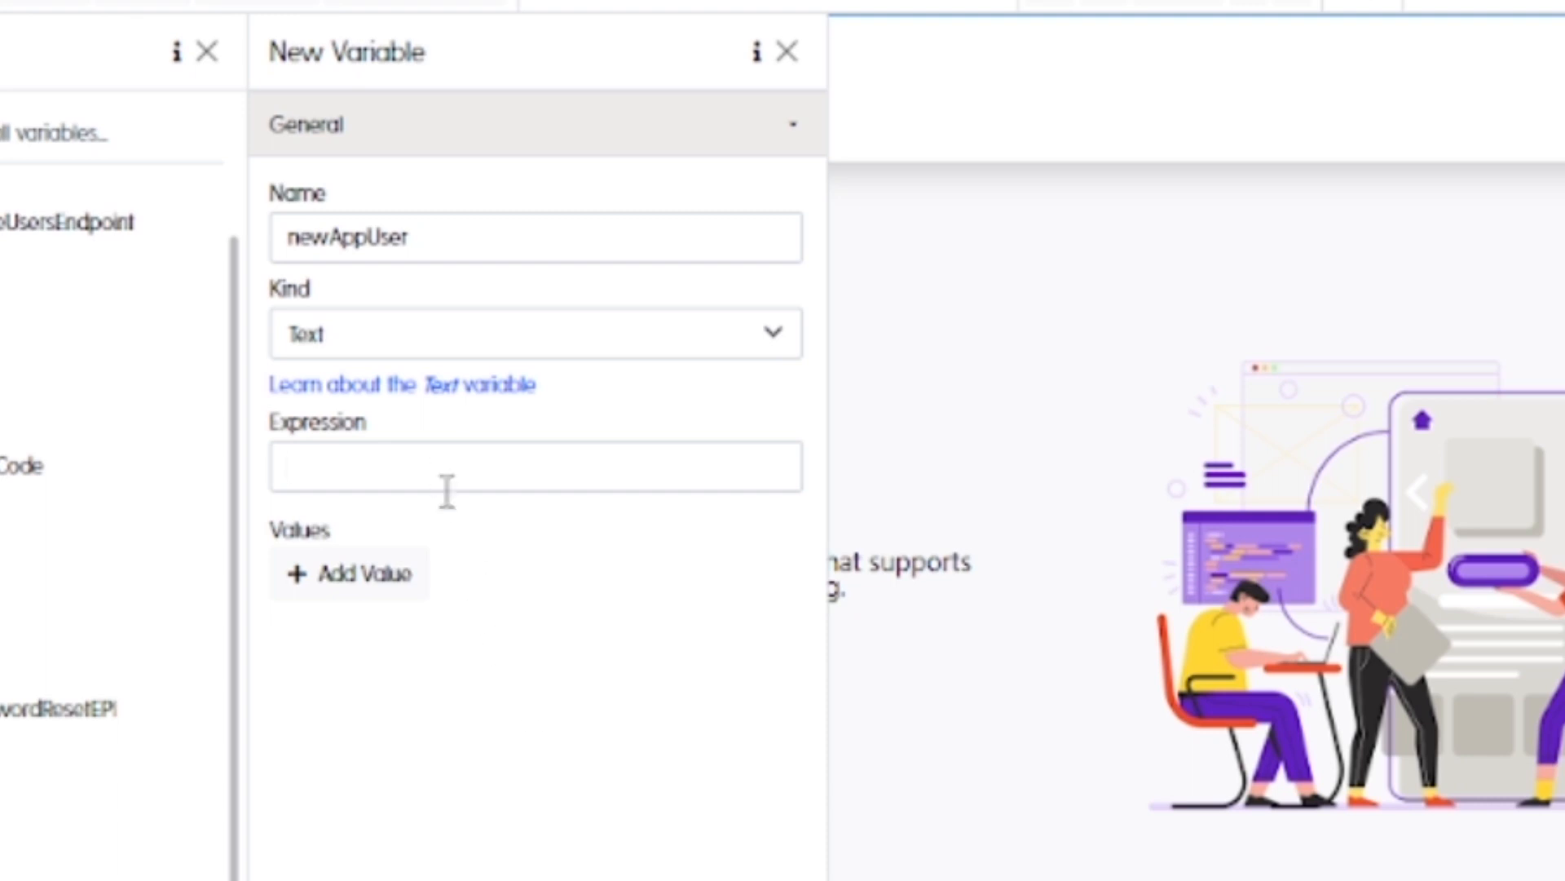
left_click(434, 466)
type("Bob ")
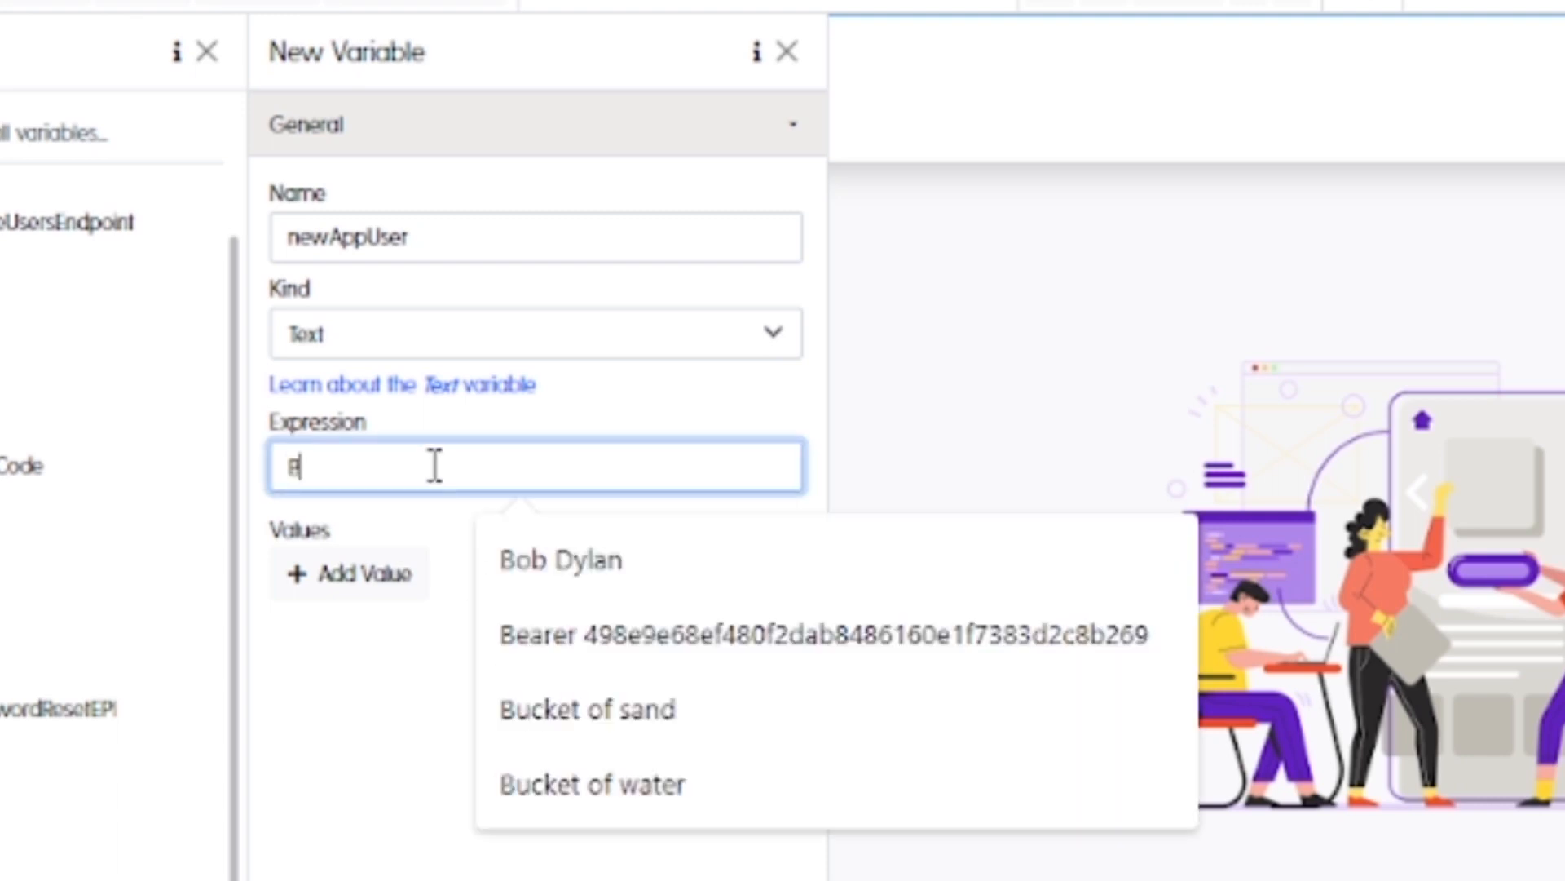
type("Dylan")
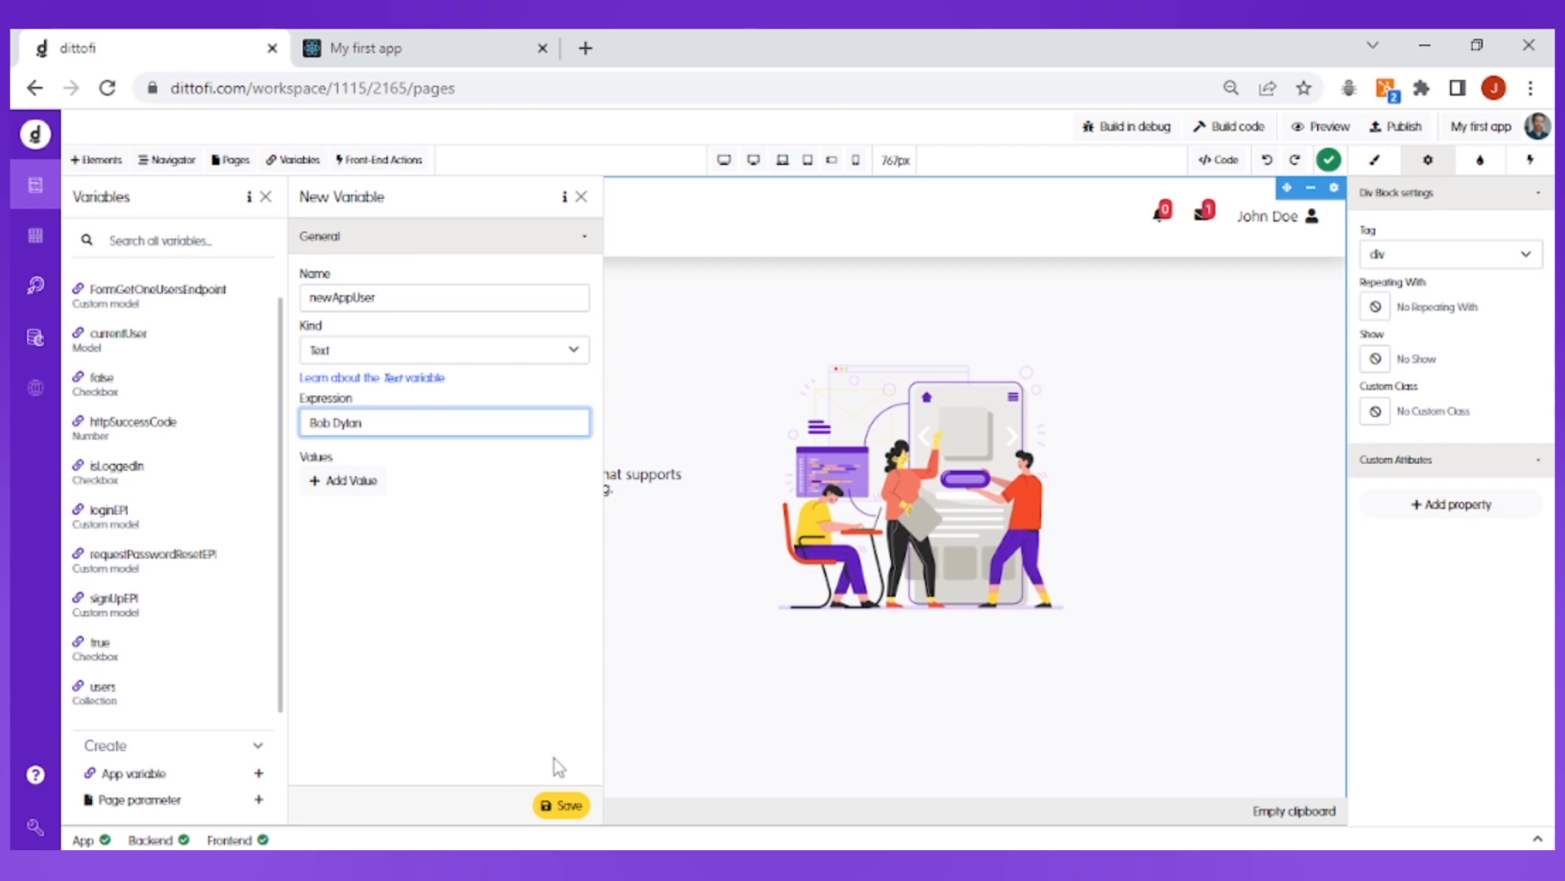
left_click(568, 808)
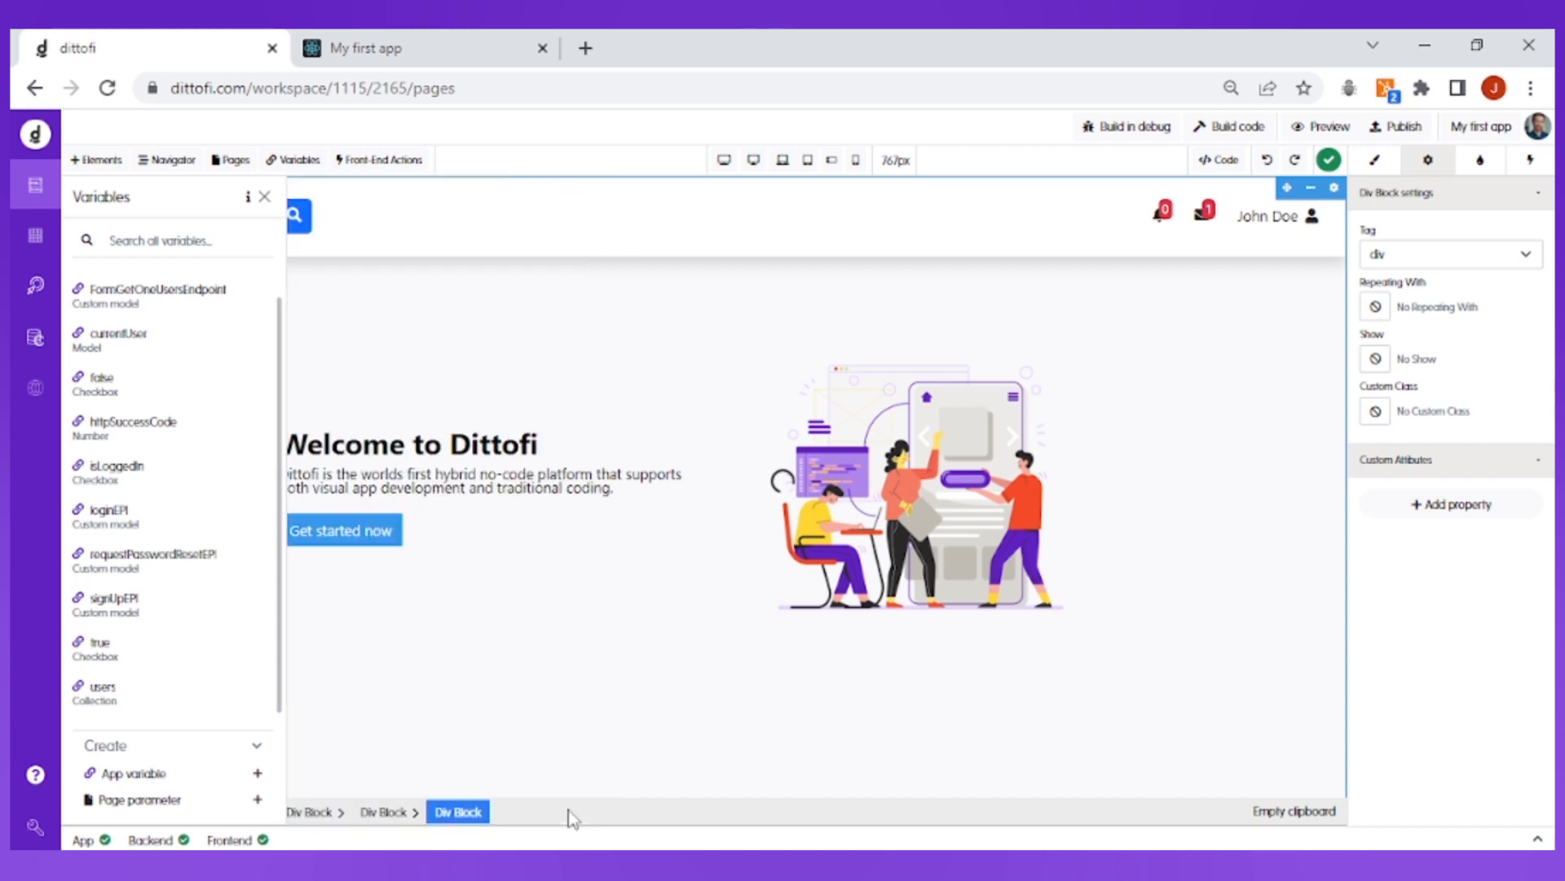
left_click(265, 197)
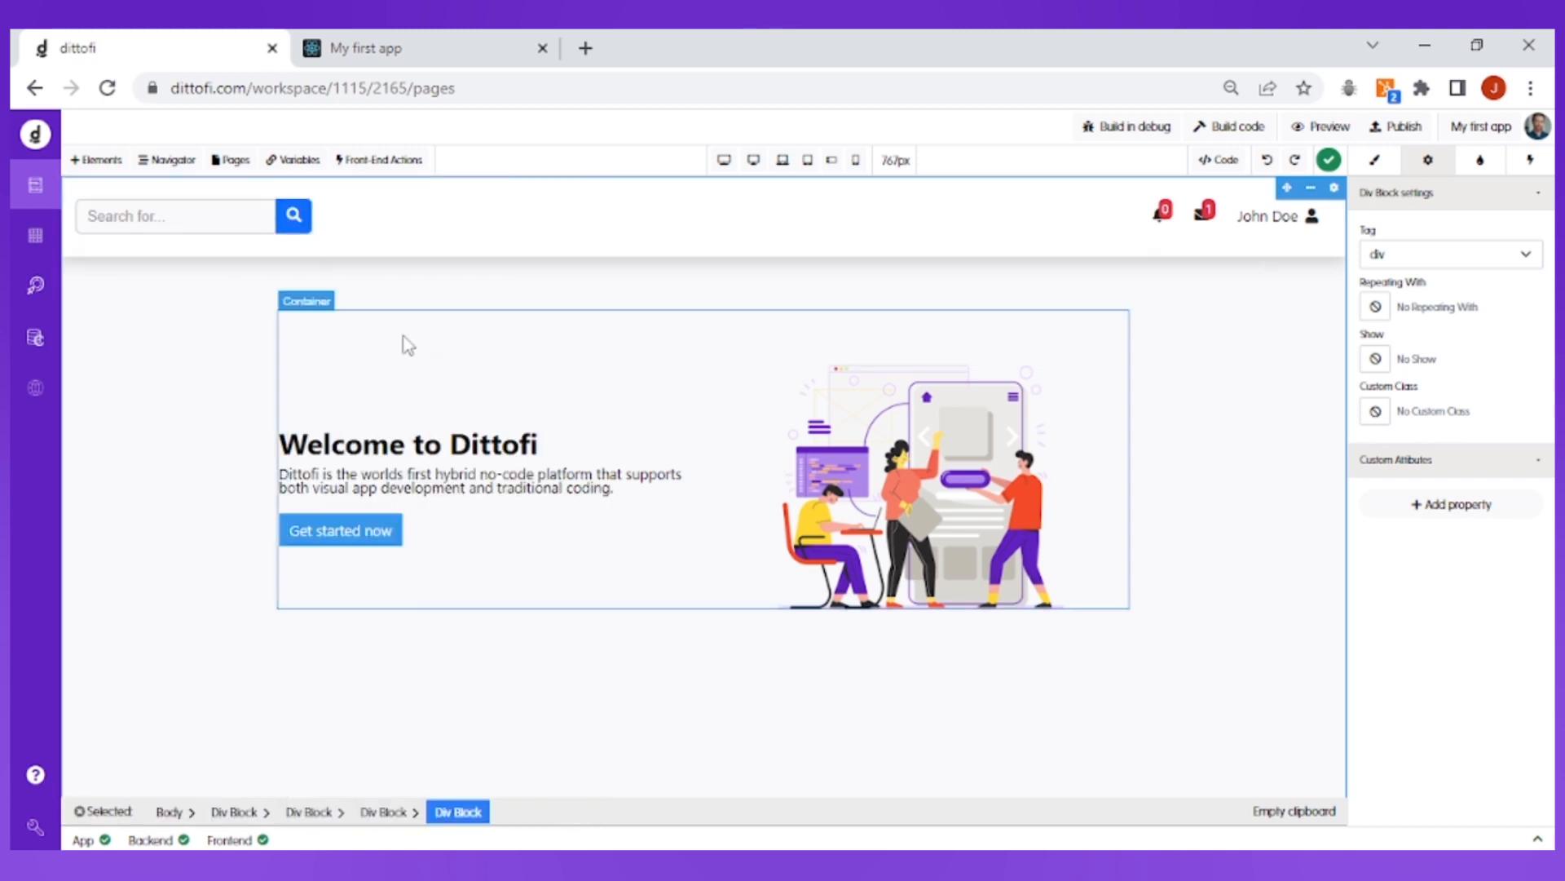
left_click(287, 163)
left_click(214, 242)
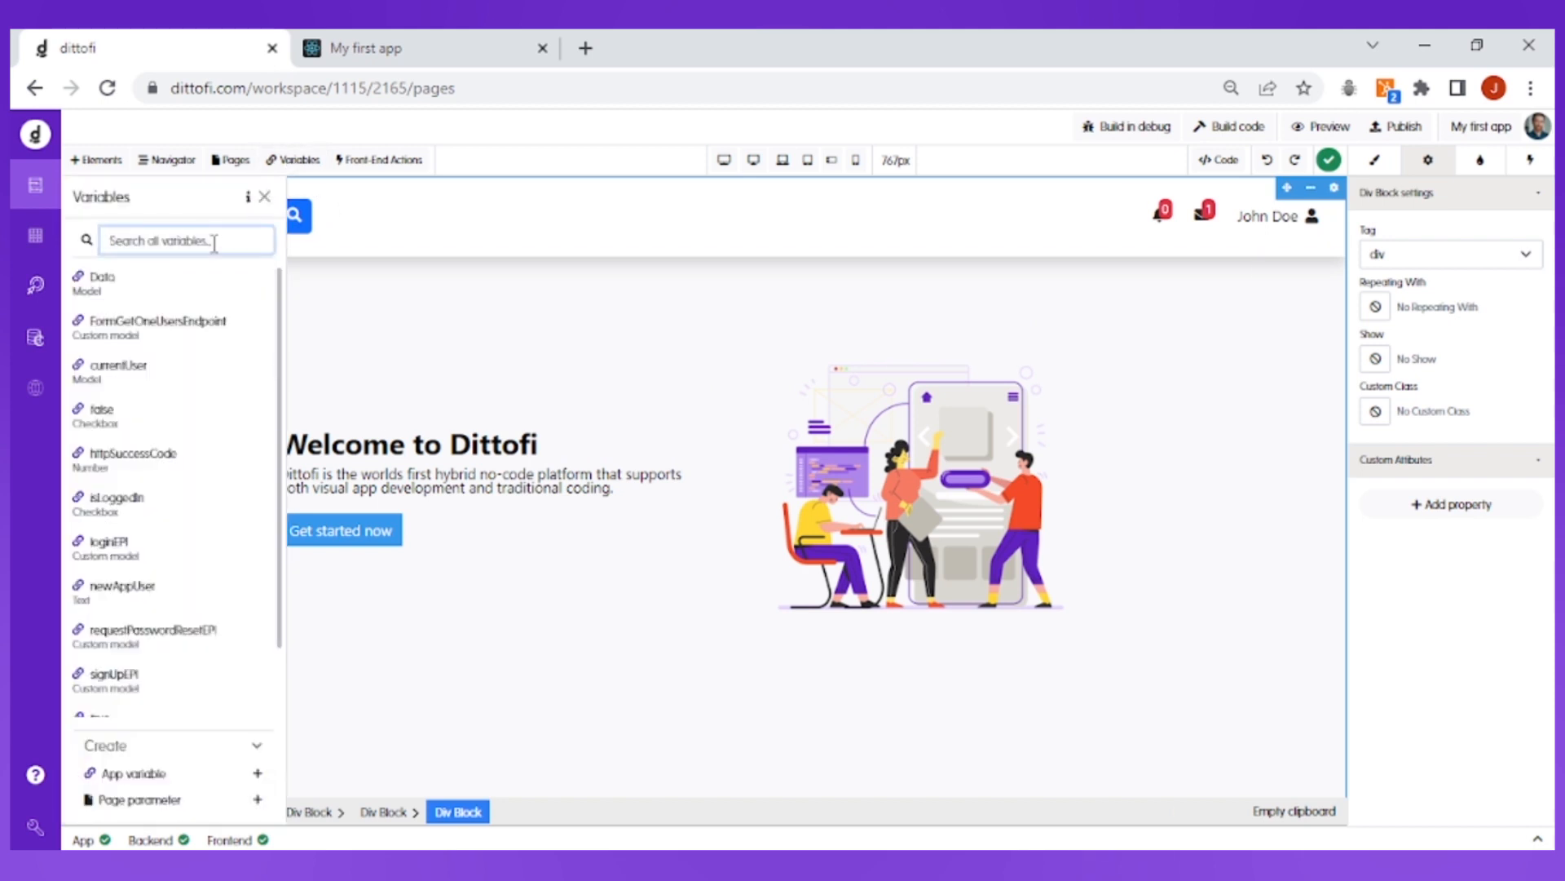
type("newAoo")
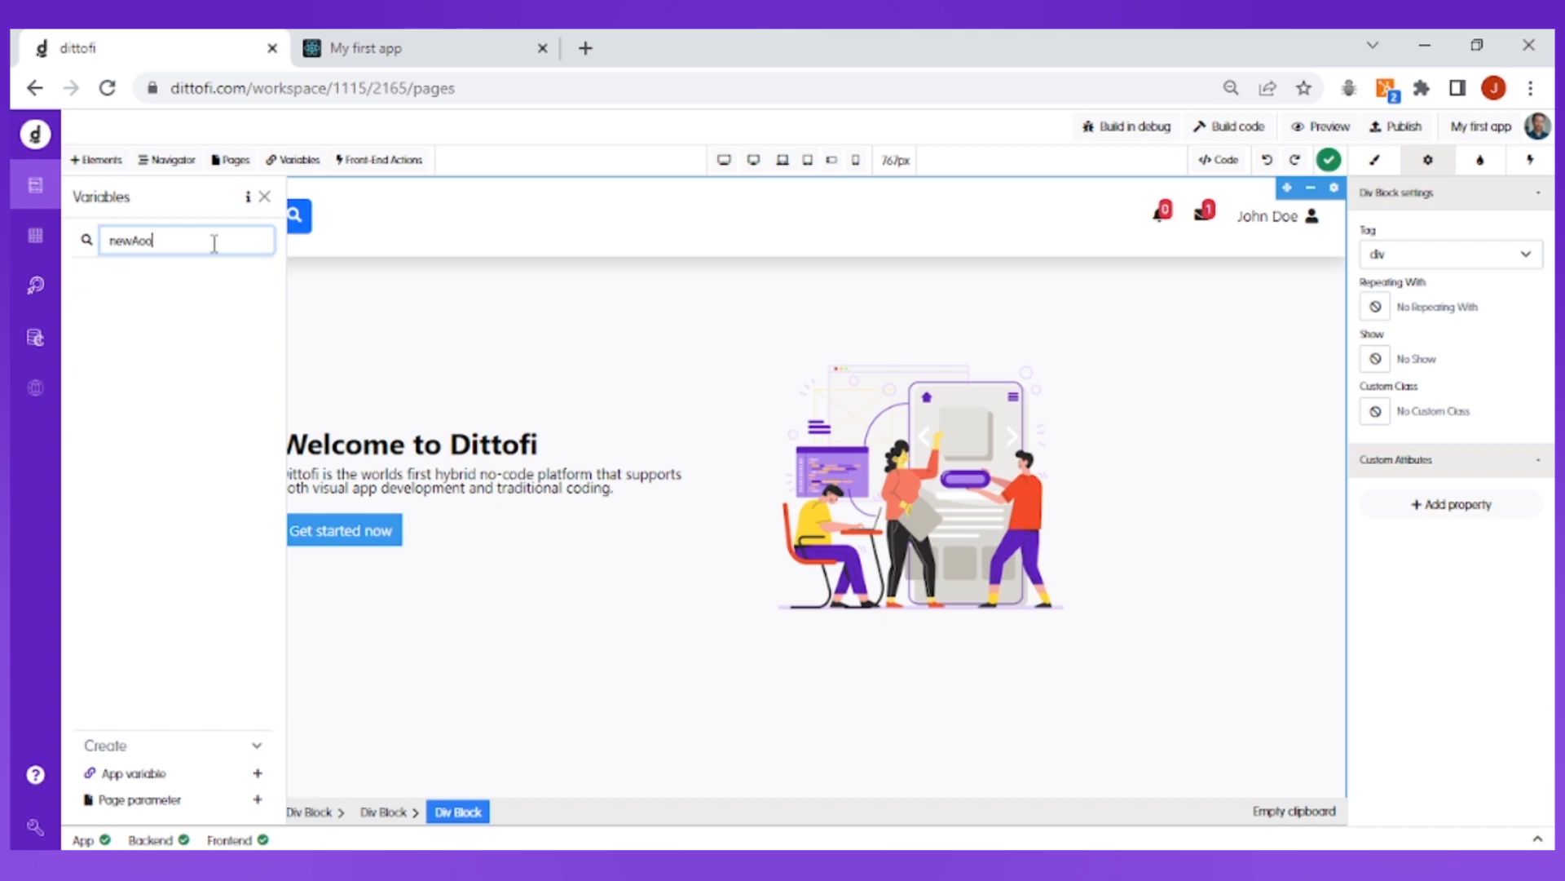
key("BackSpace")
key("BackSpace")
type("pp")
left_click(173, 287)
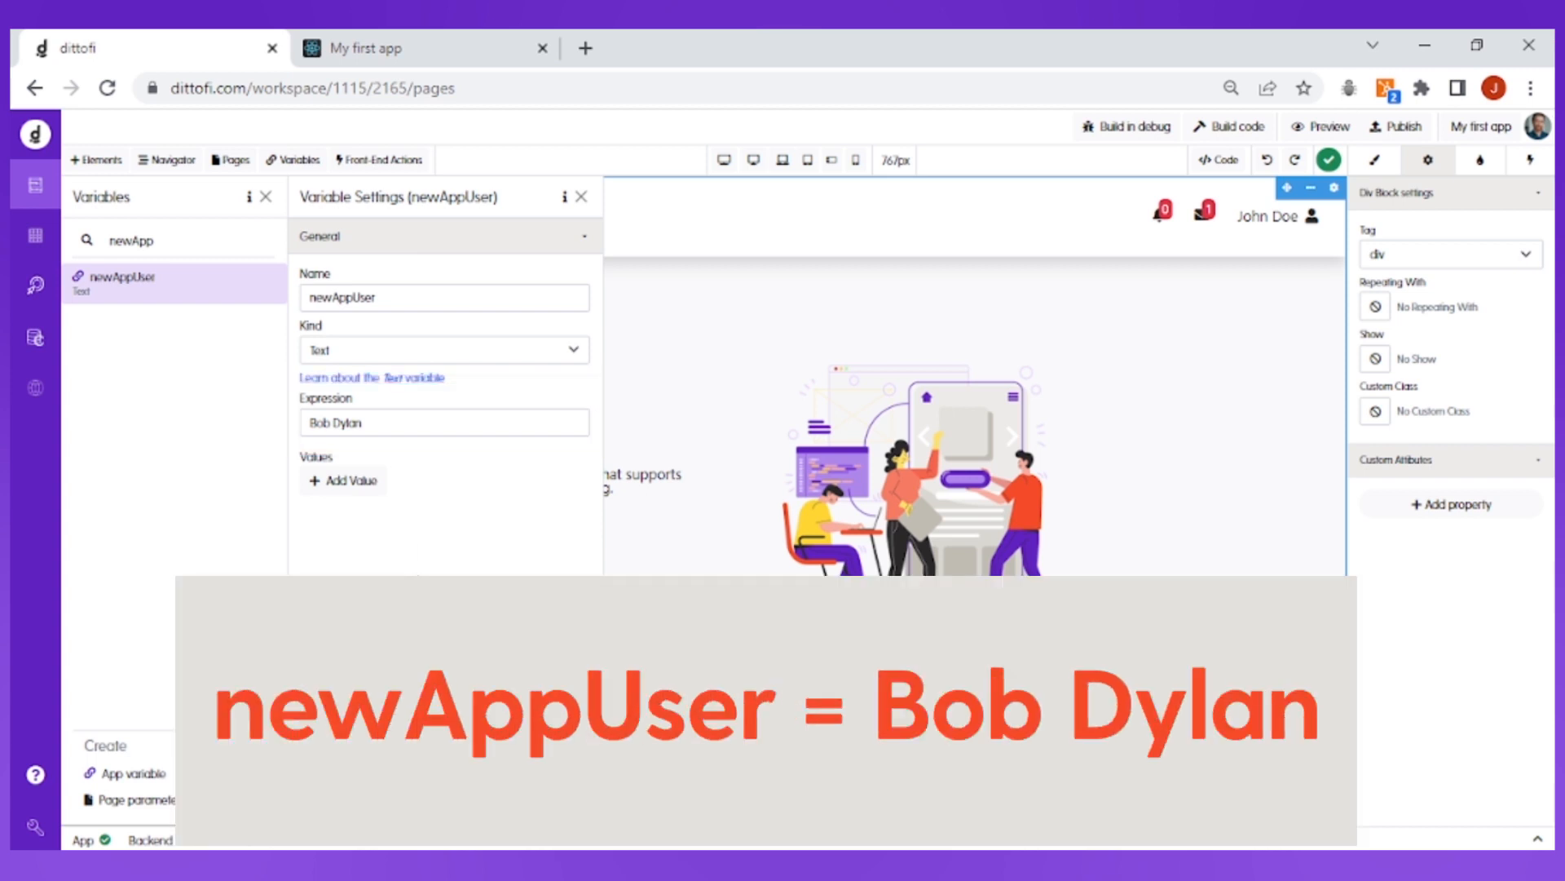
left_click(581, 199)
left_click(266, 196)
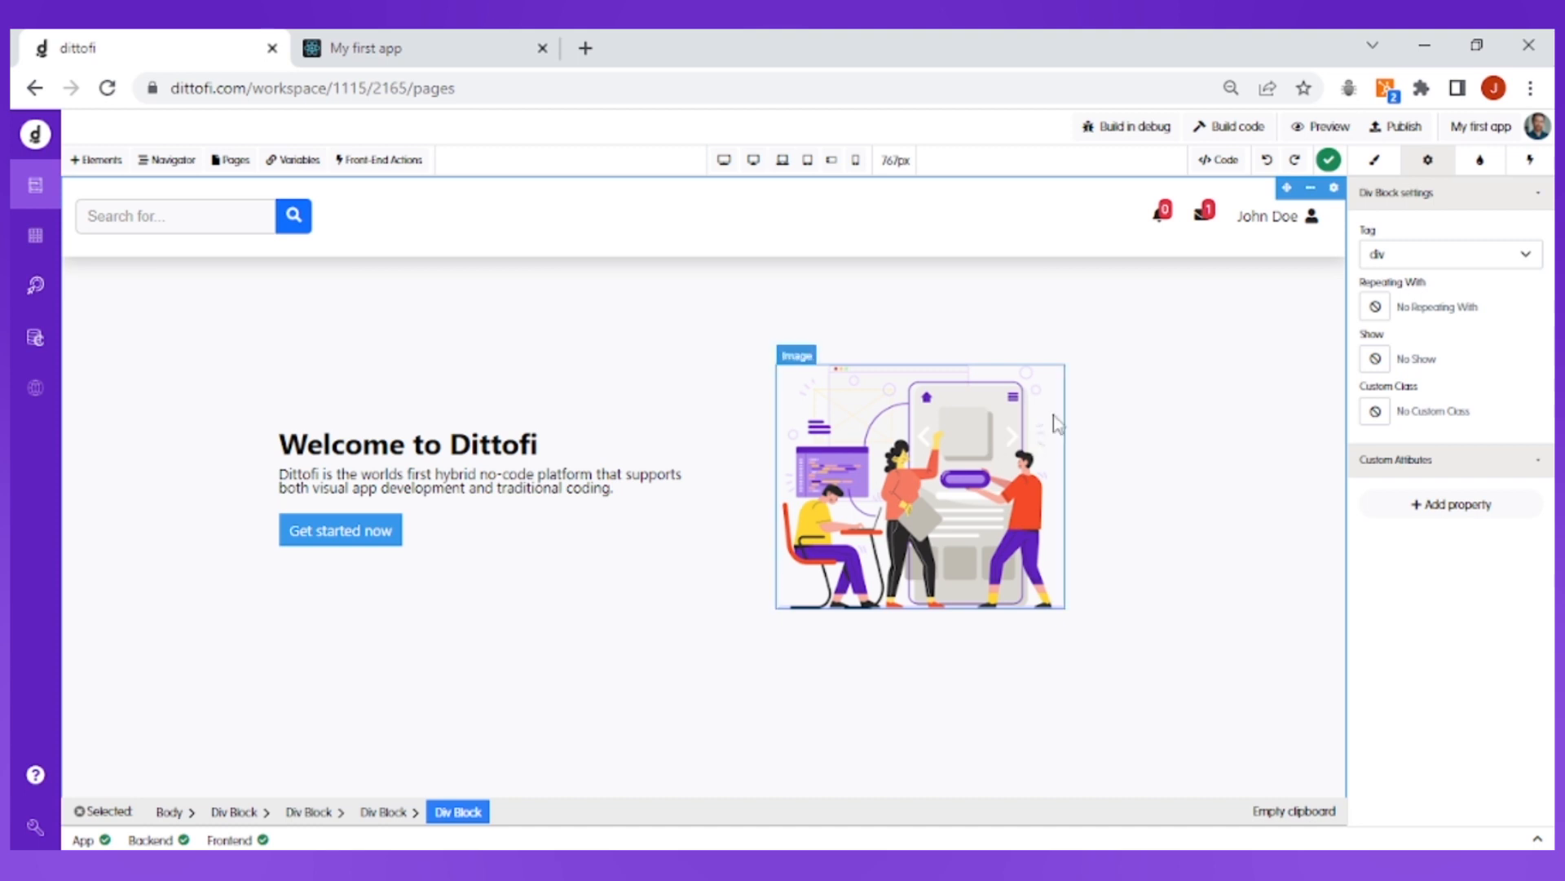
- In the navbar span's settings, replace the placeholder user name with 'Some random name'
left_click(1277, 223)
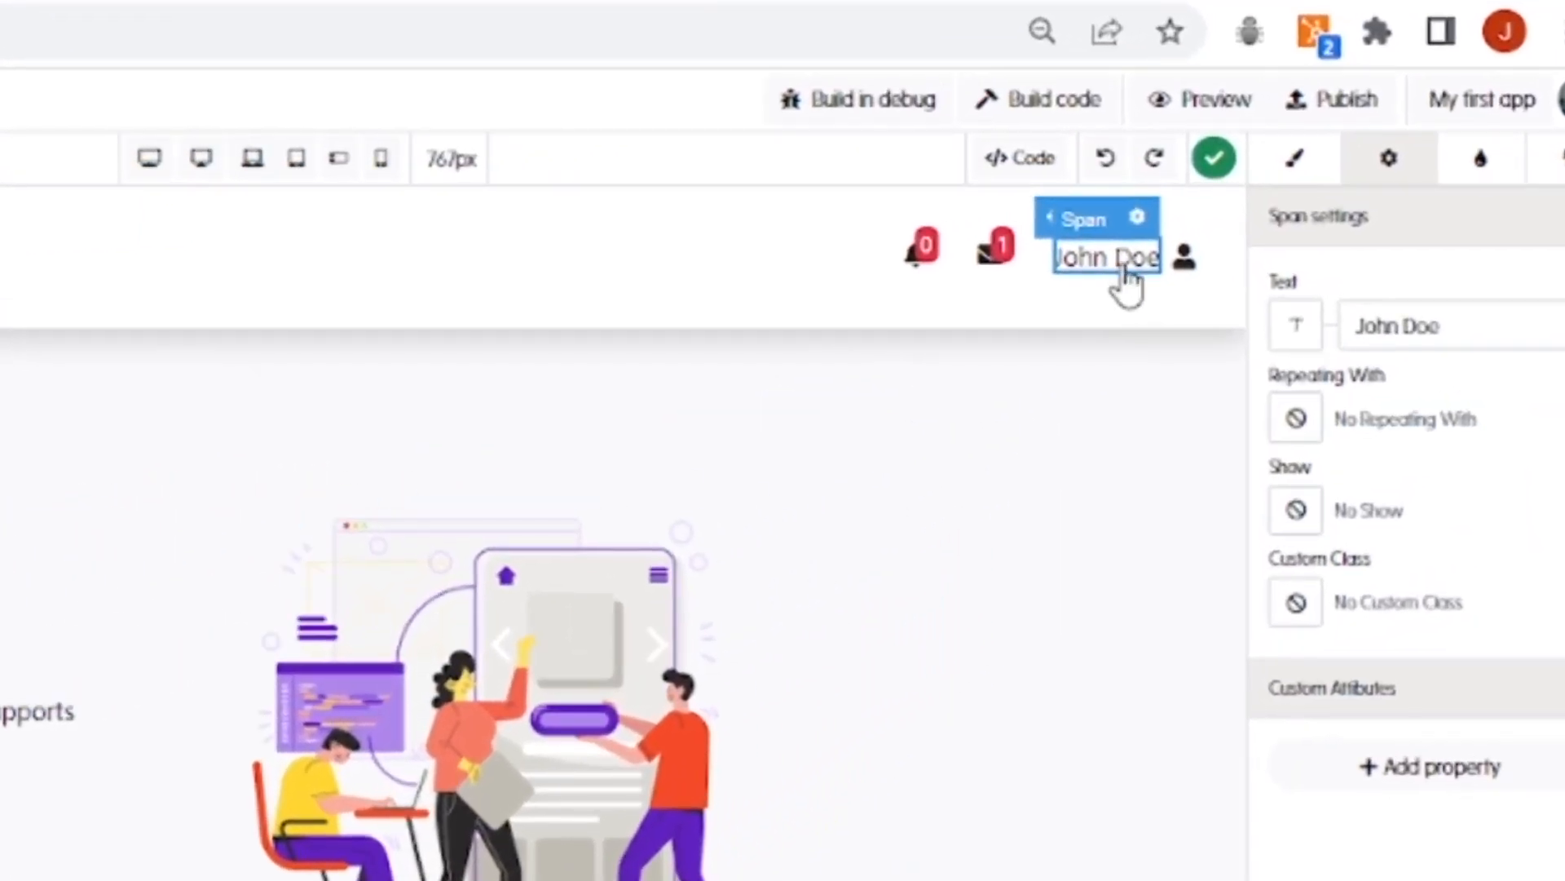
left_click(1138, 216)
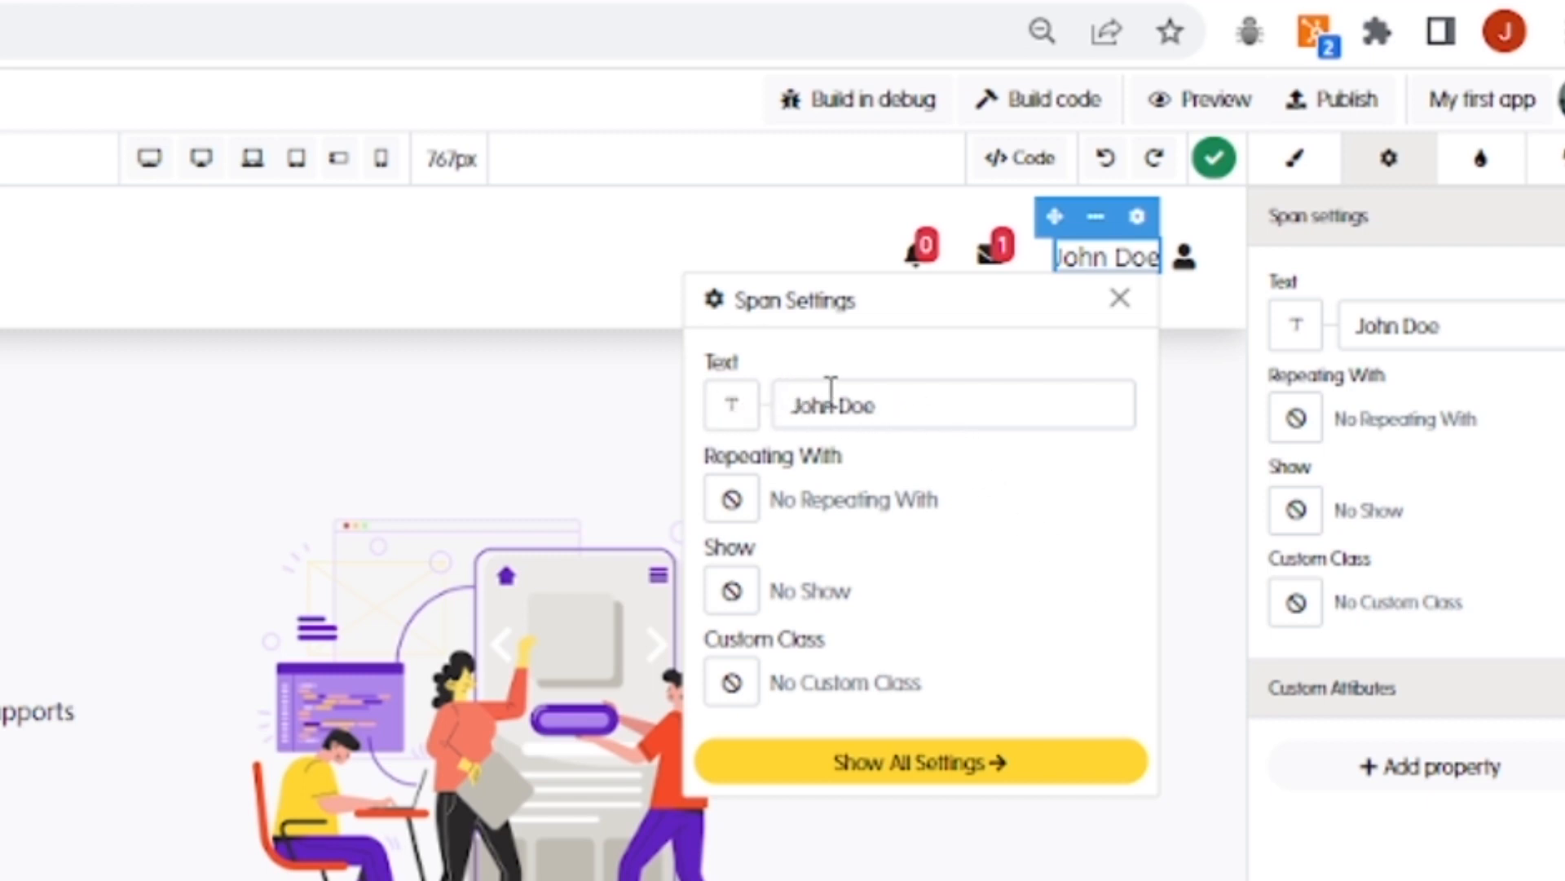
left_click(883, 400)
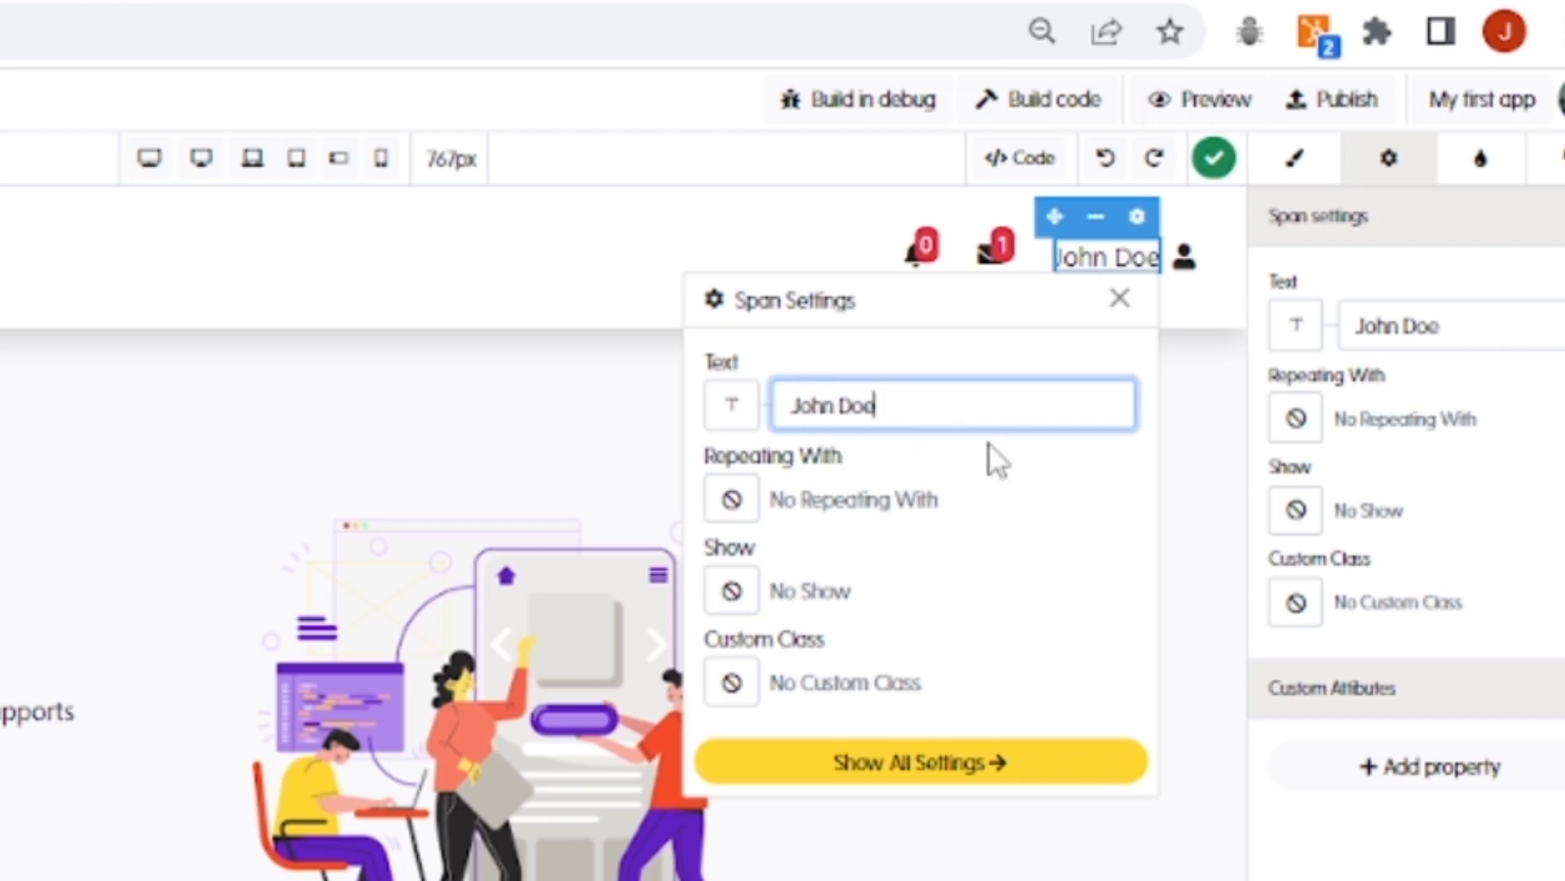
key("ctrl+a")
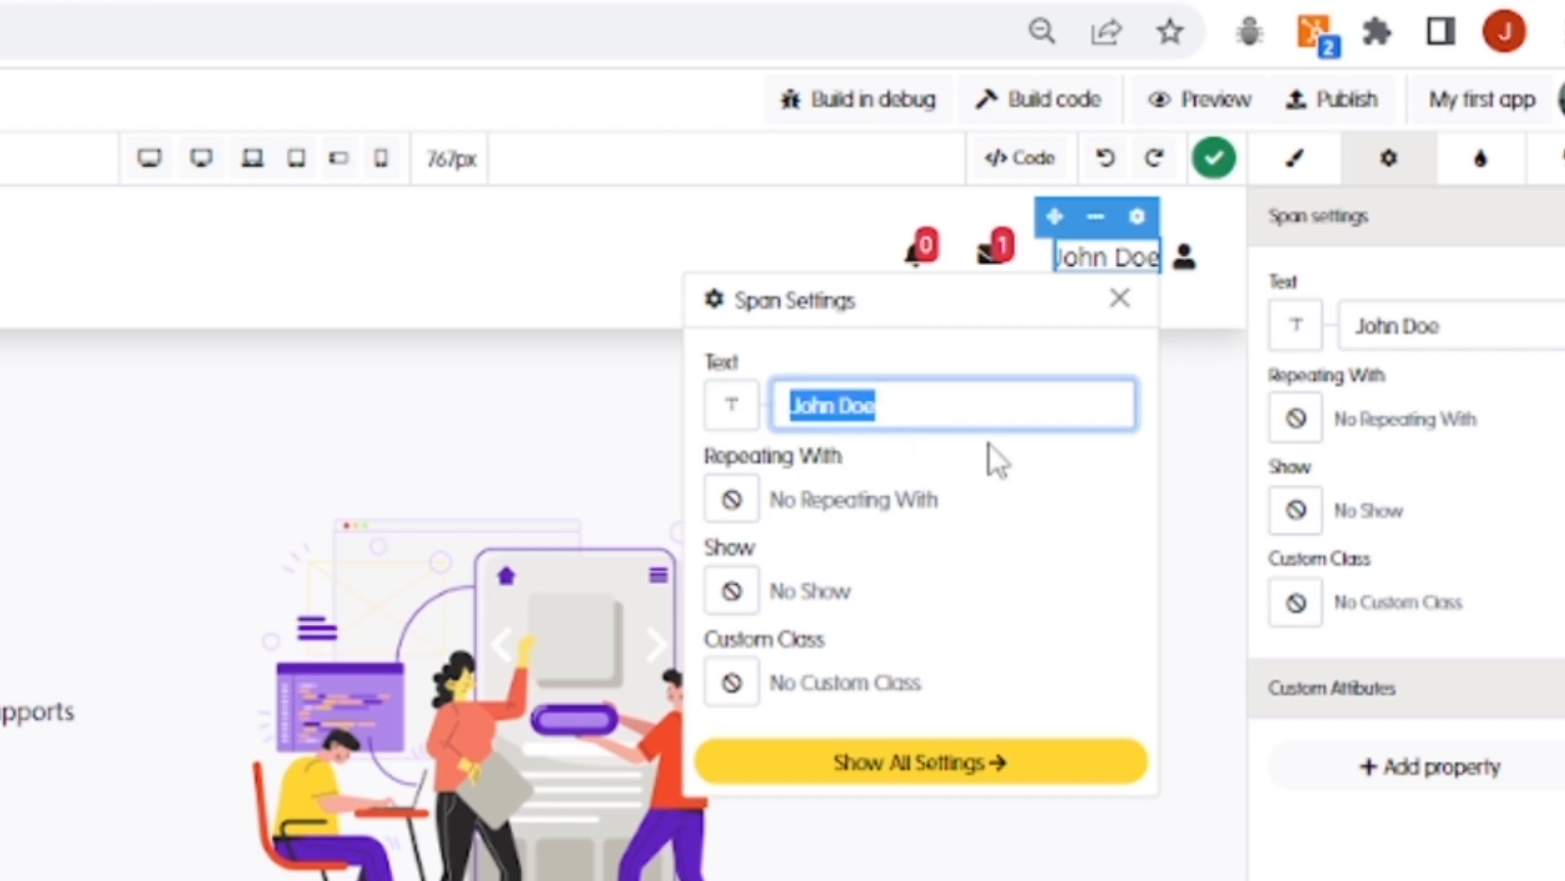
type("S")
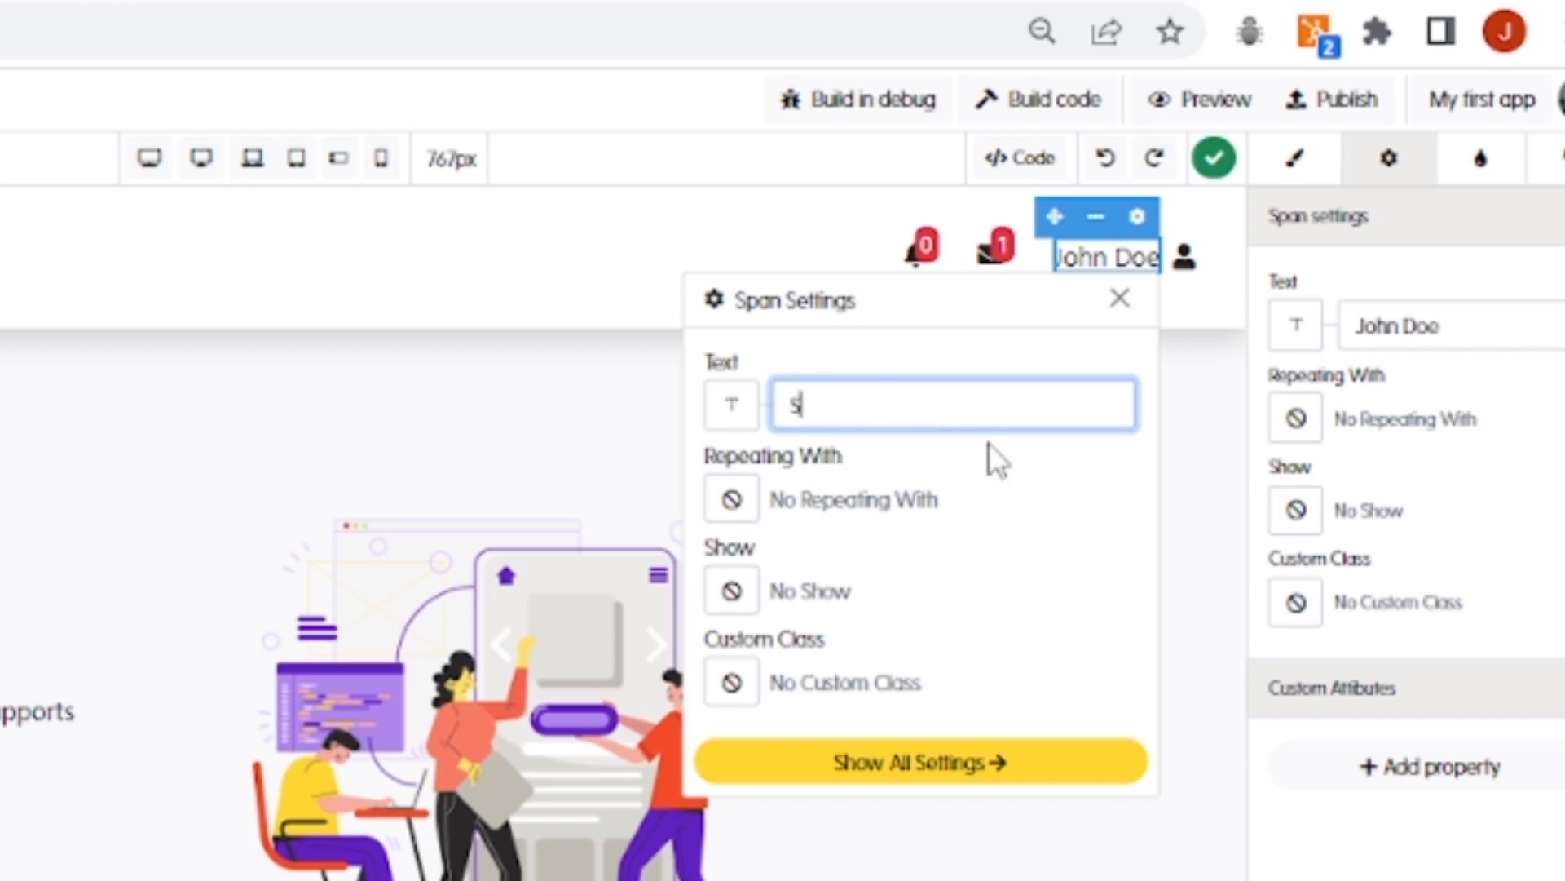
type("ome random name")
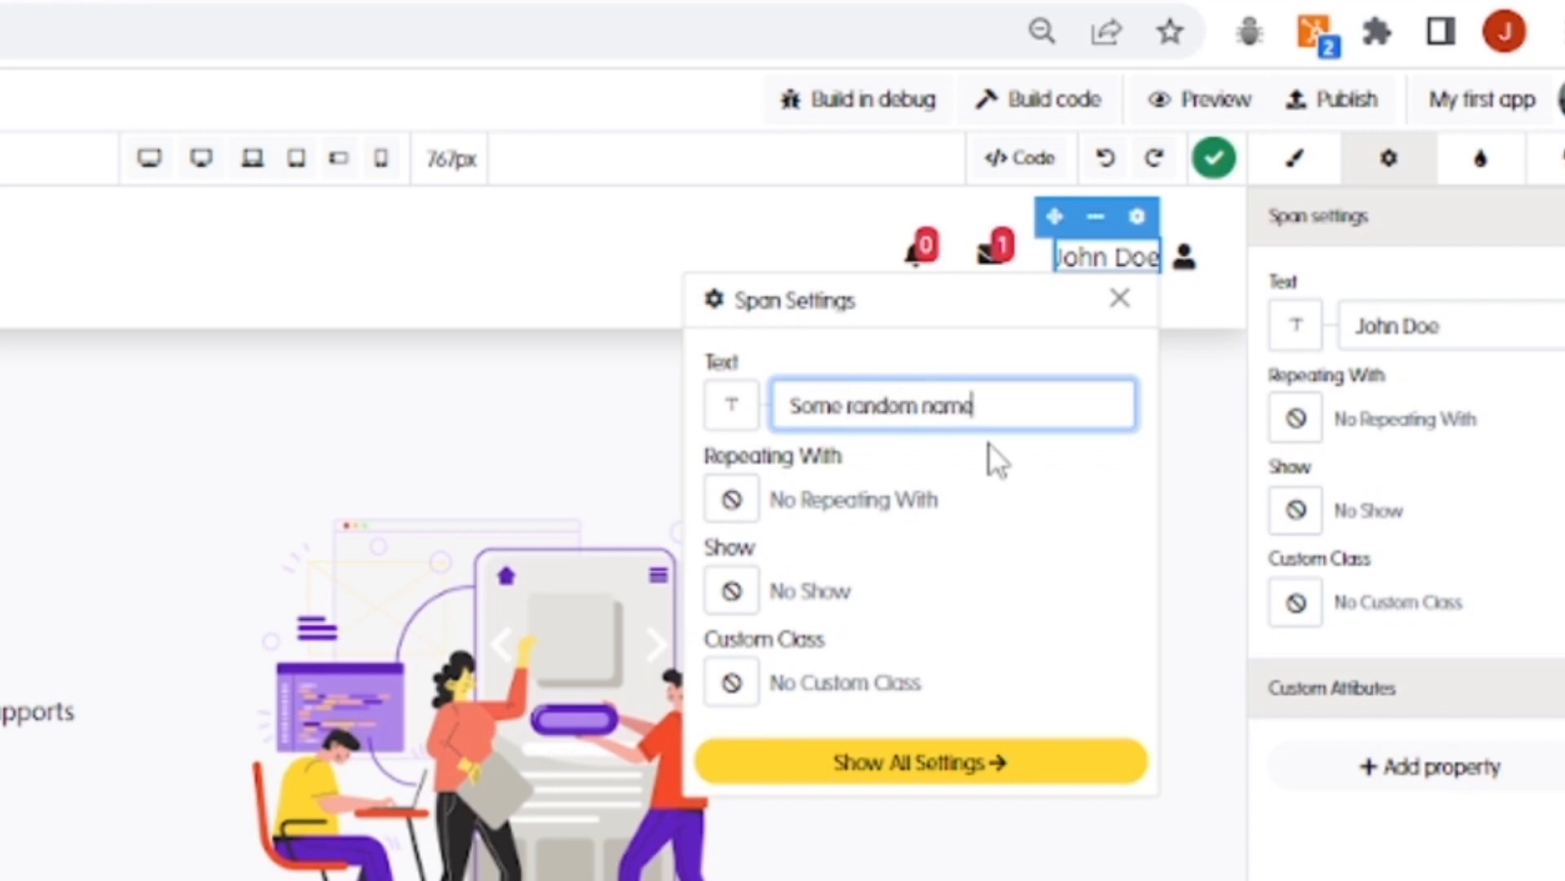
left_click(1055, 500)
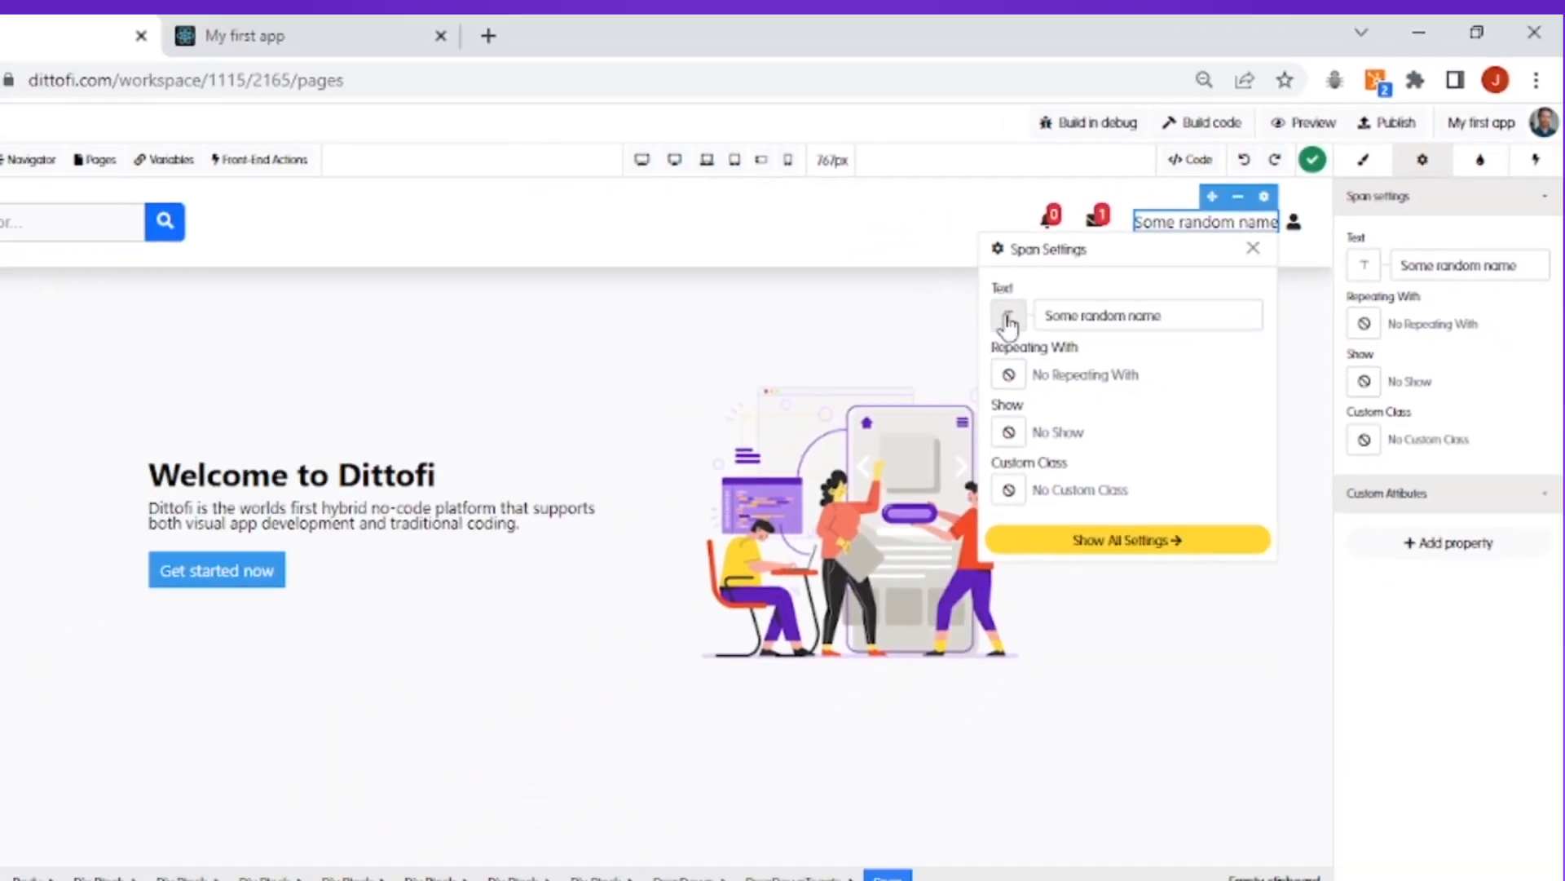
- Bind the span's Text field to the newAppUser variable so it shows {newAppUser}
left_click(731, 405)
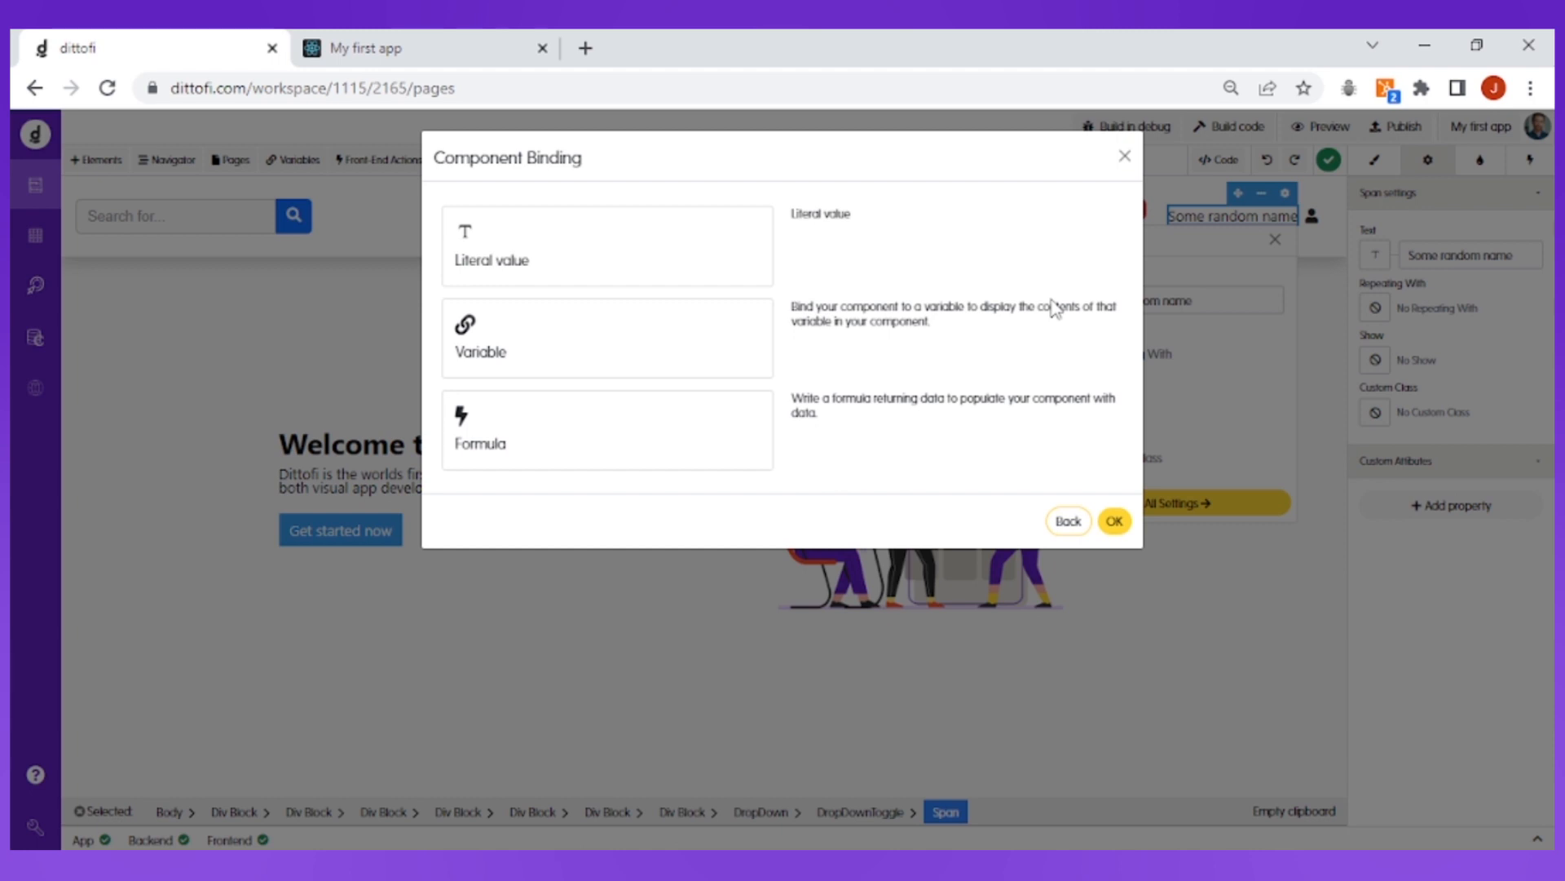
left_click(688, 335)
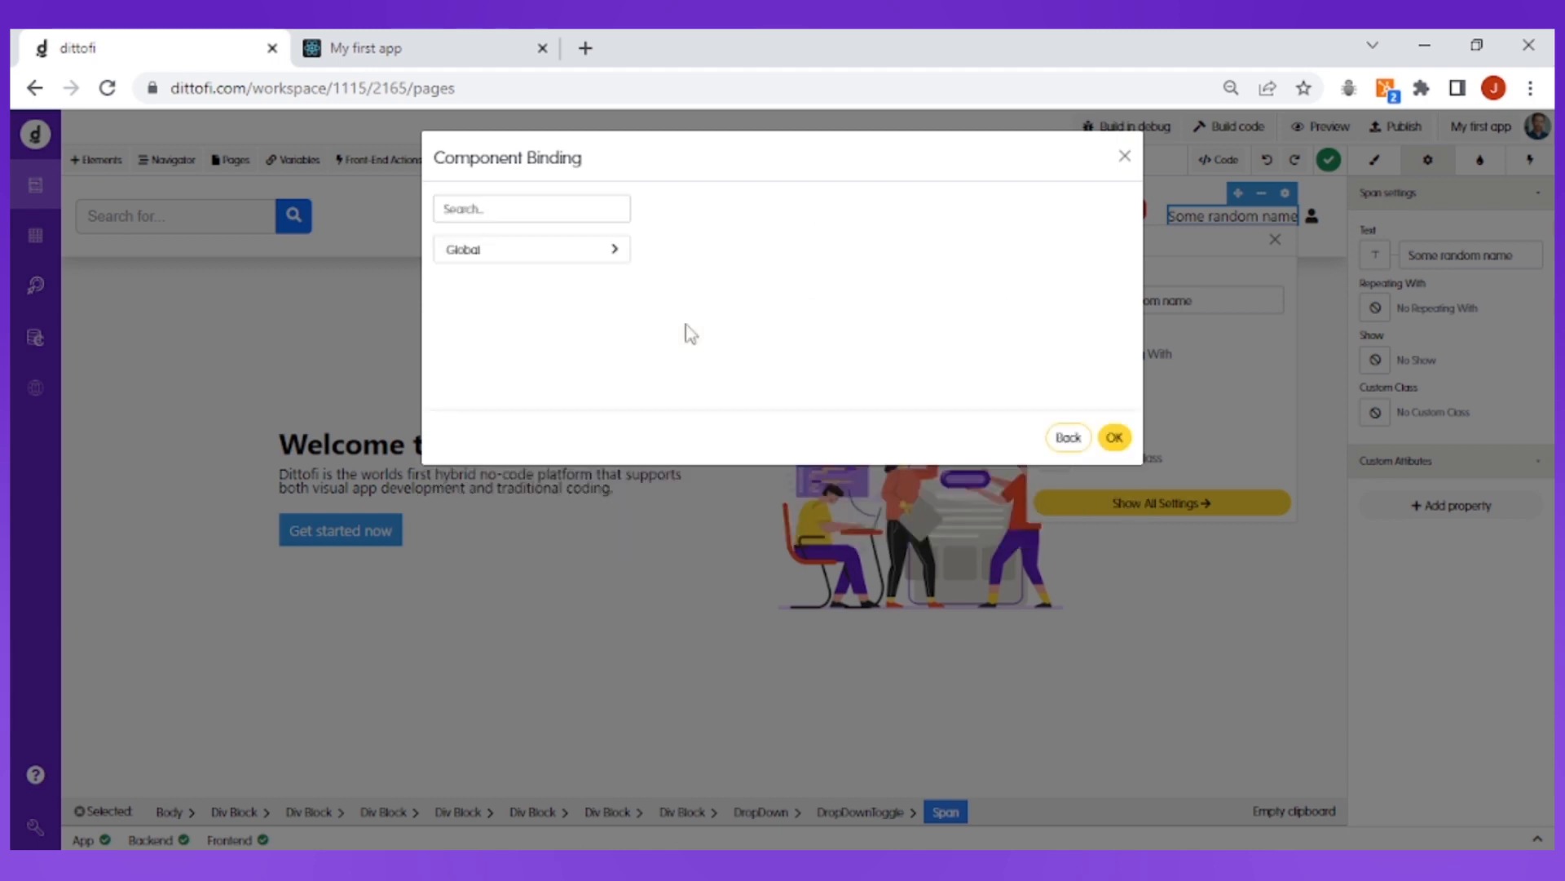
left_click(581, 209)
type("newA")
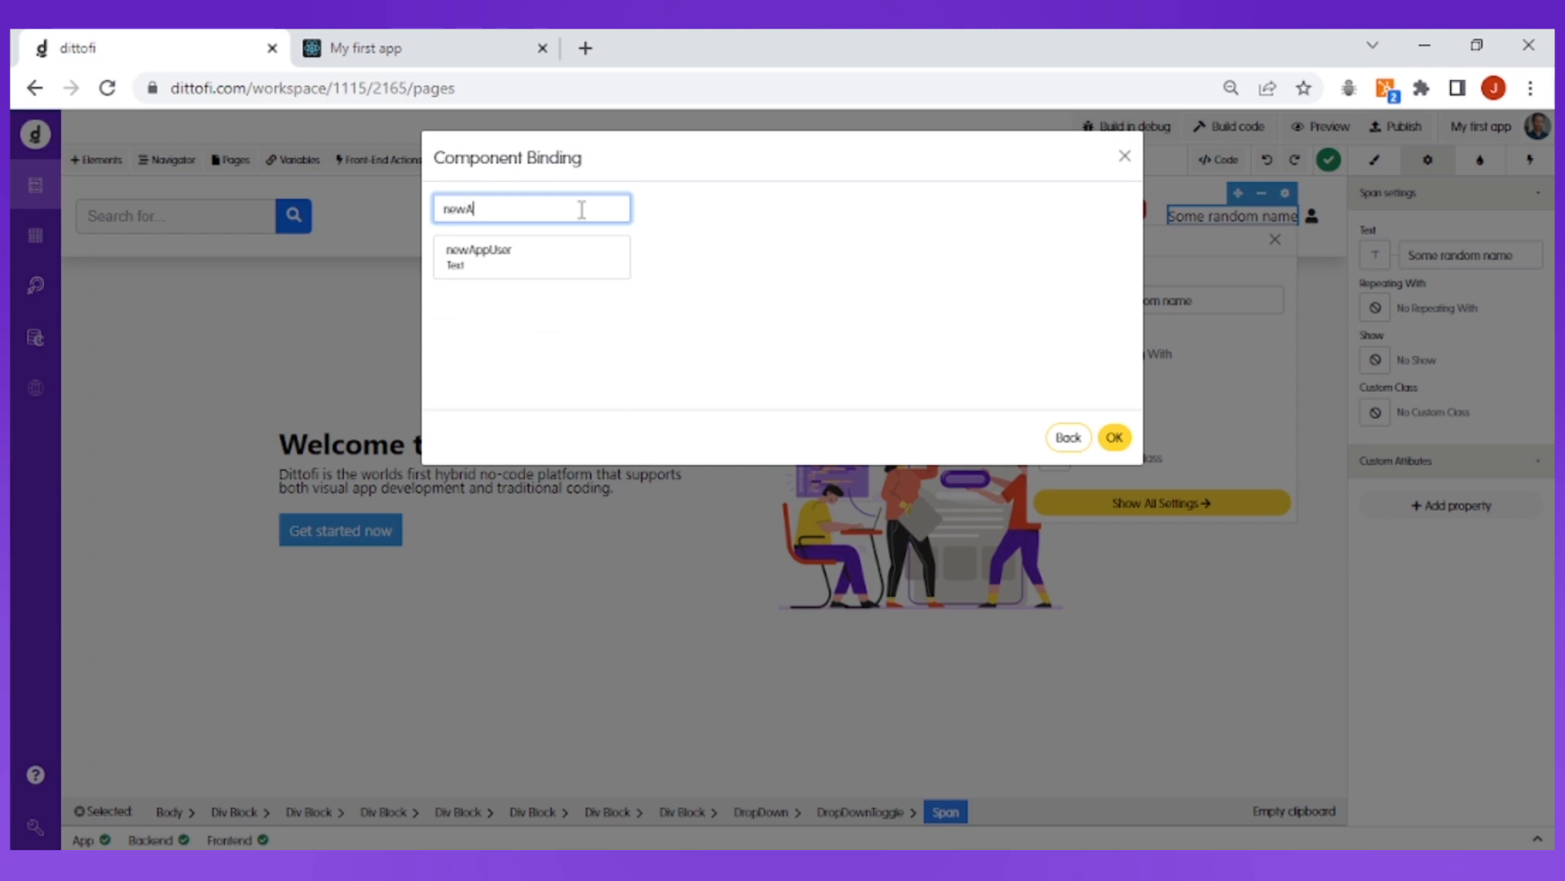
type("ppUser")
left_click(571, 266)
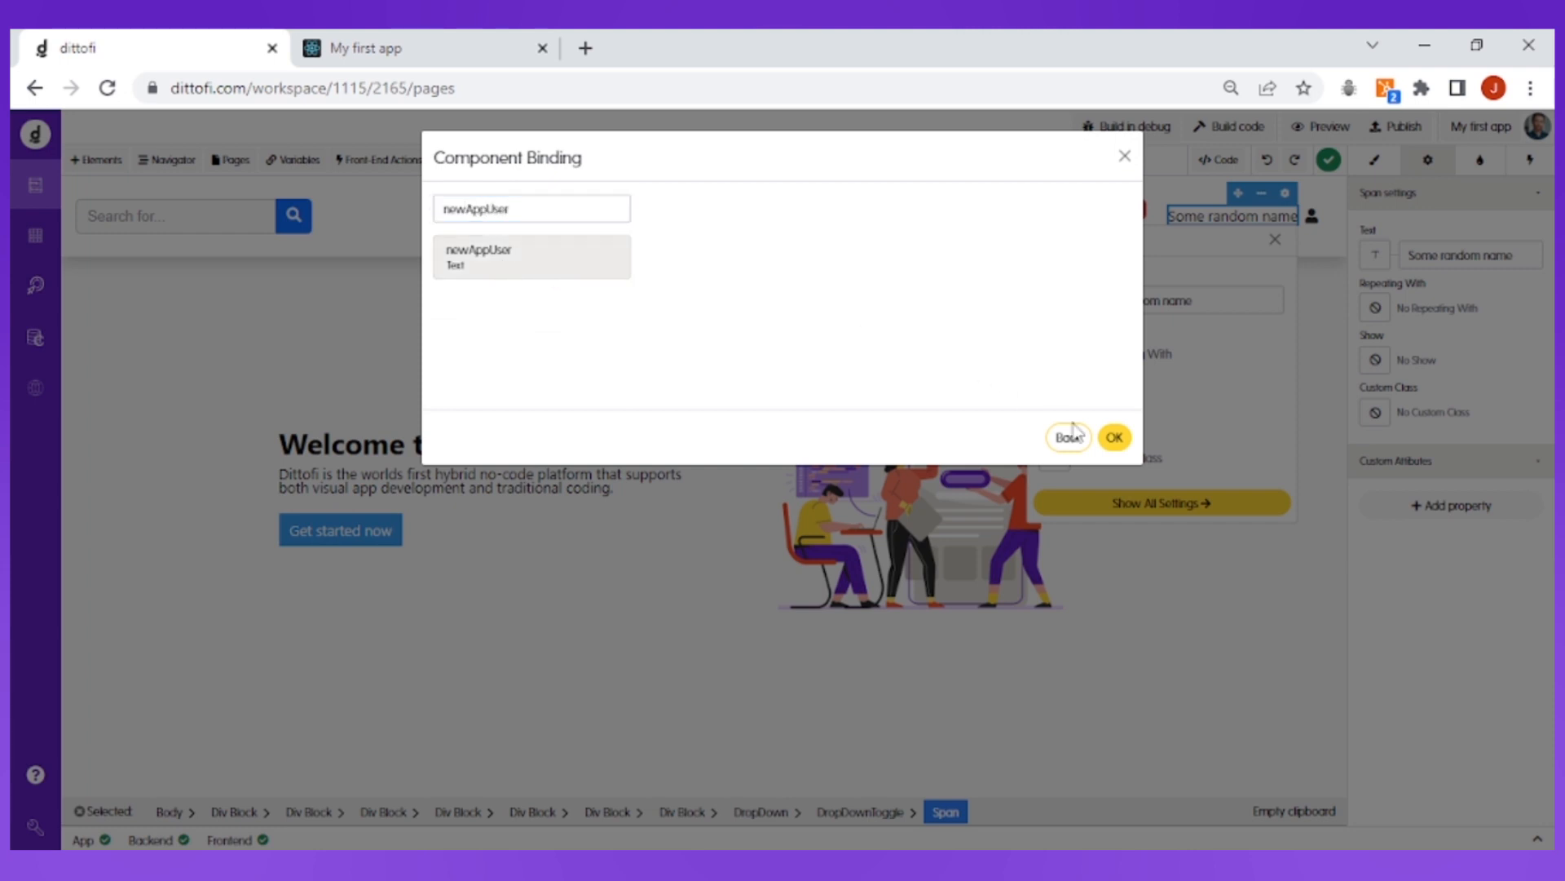
left_click(1114, 437)
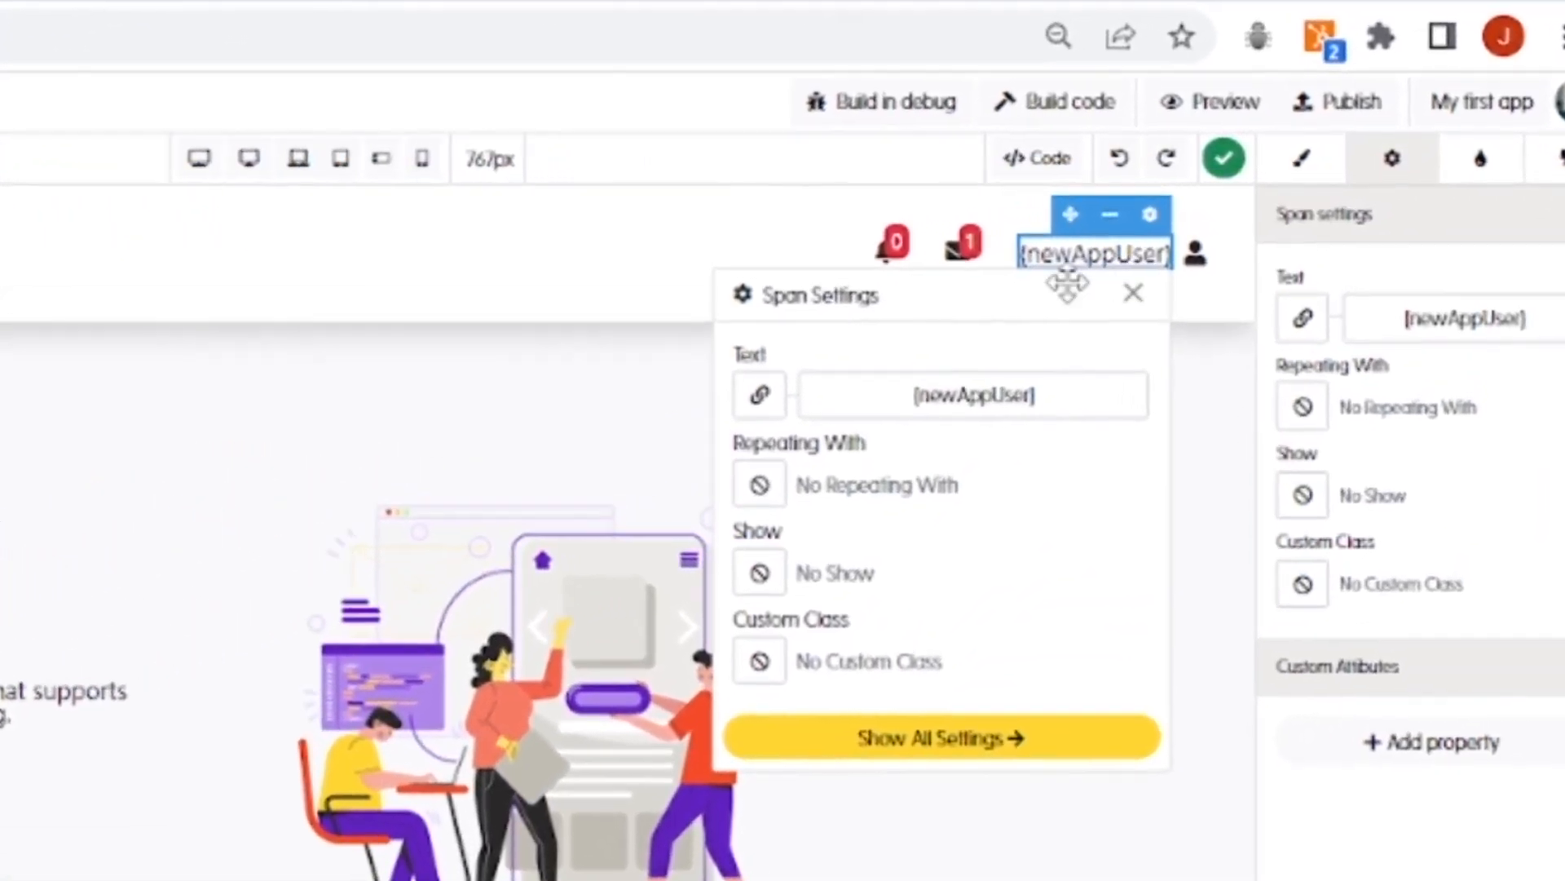
left_click(1134, 292)
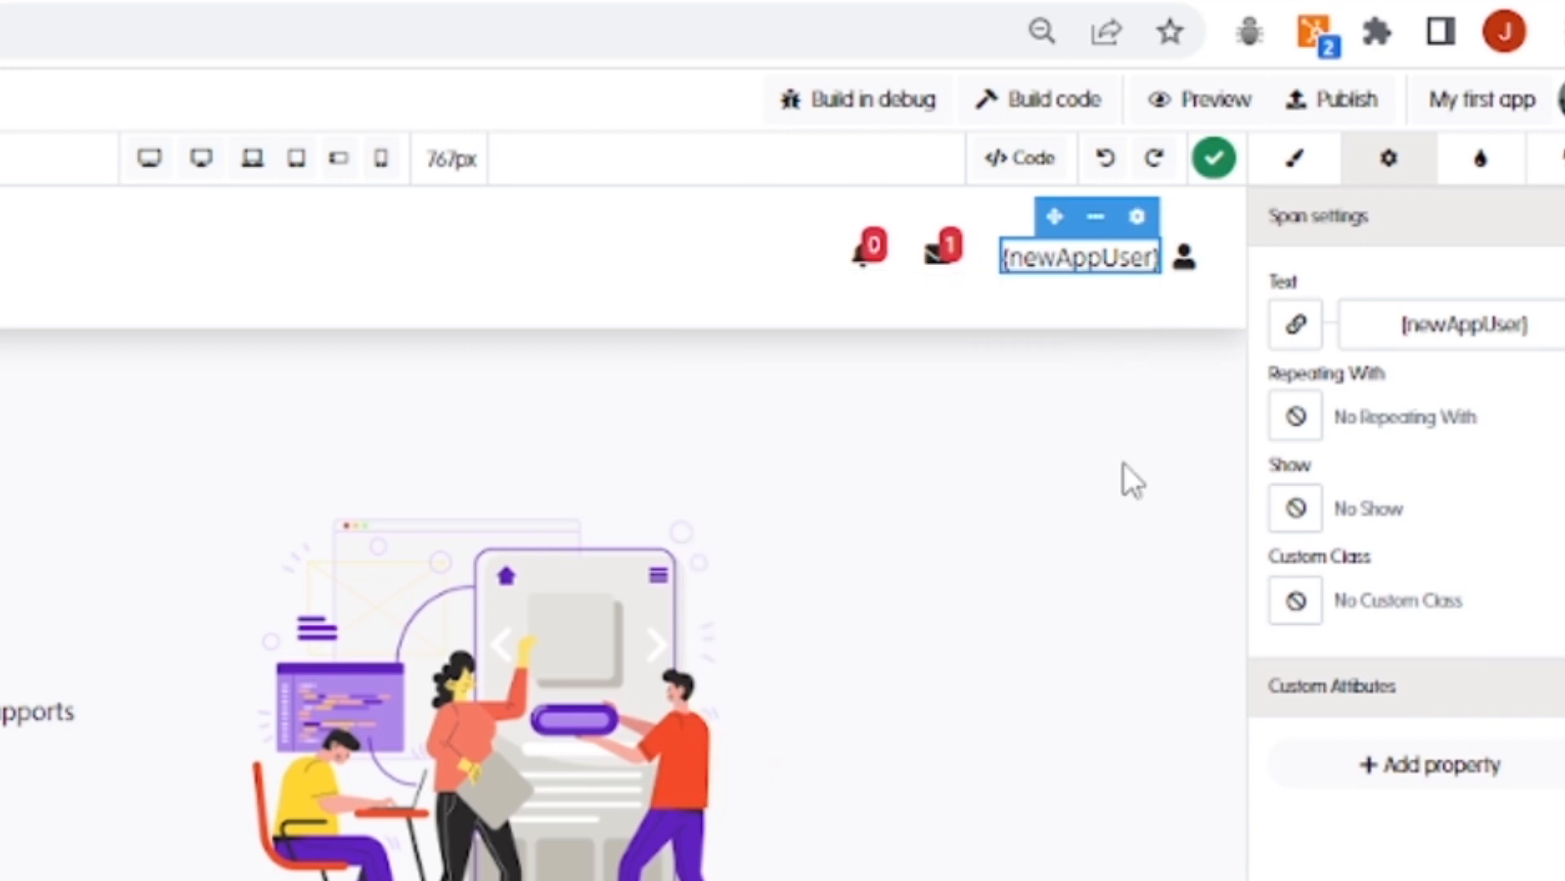
left_click(1124, 465)
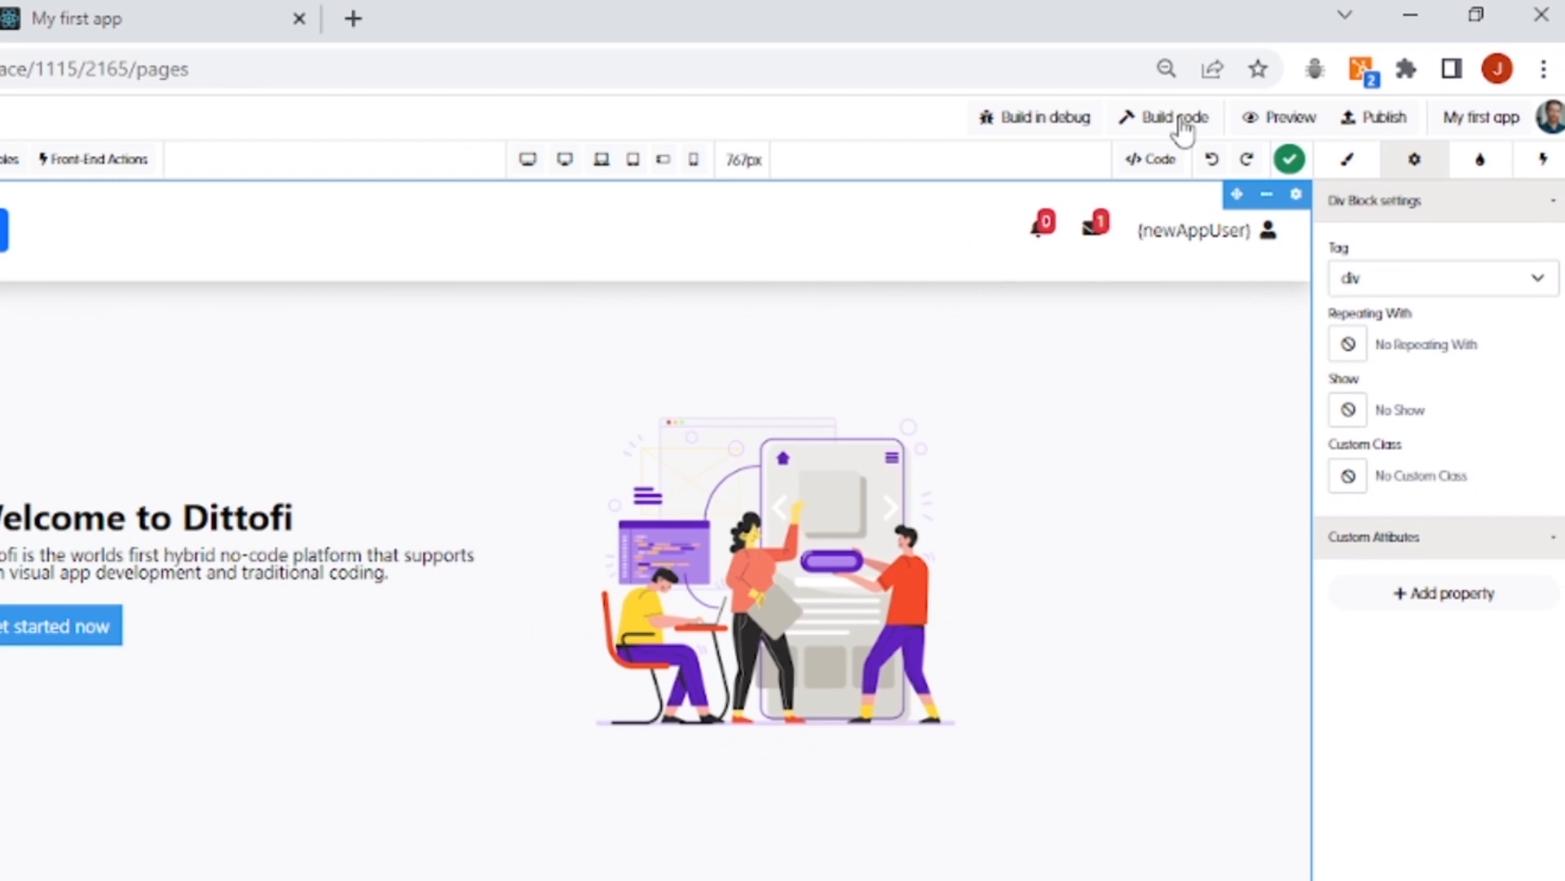
- Build the code, then reload the My first app tab to preview the changes
left_click(1180, 123)
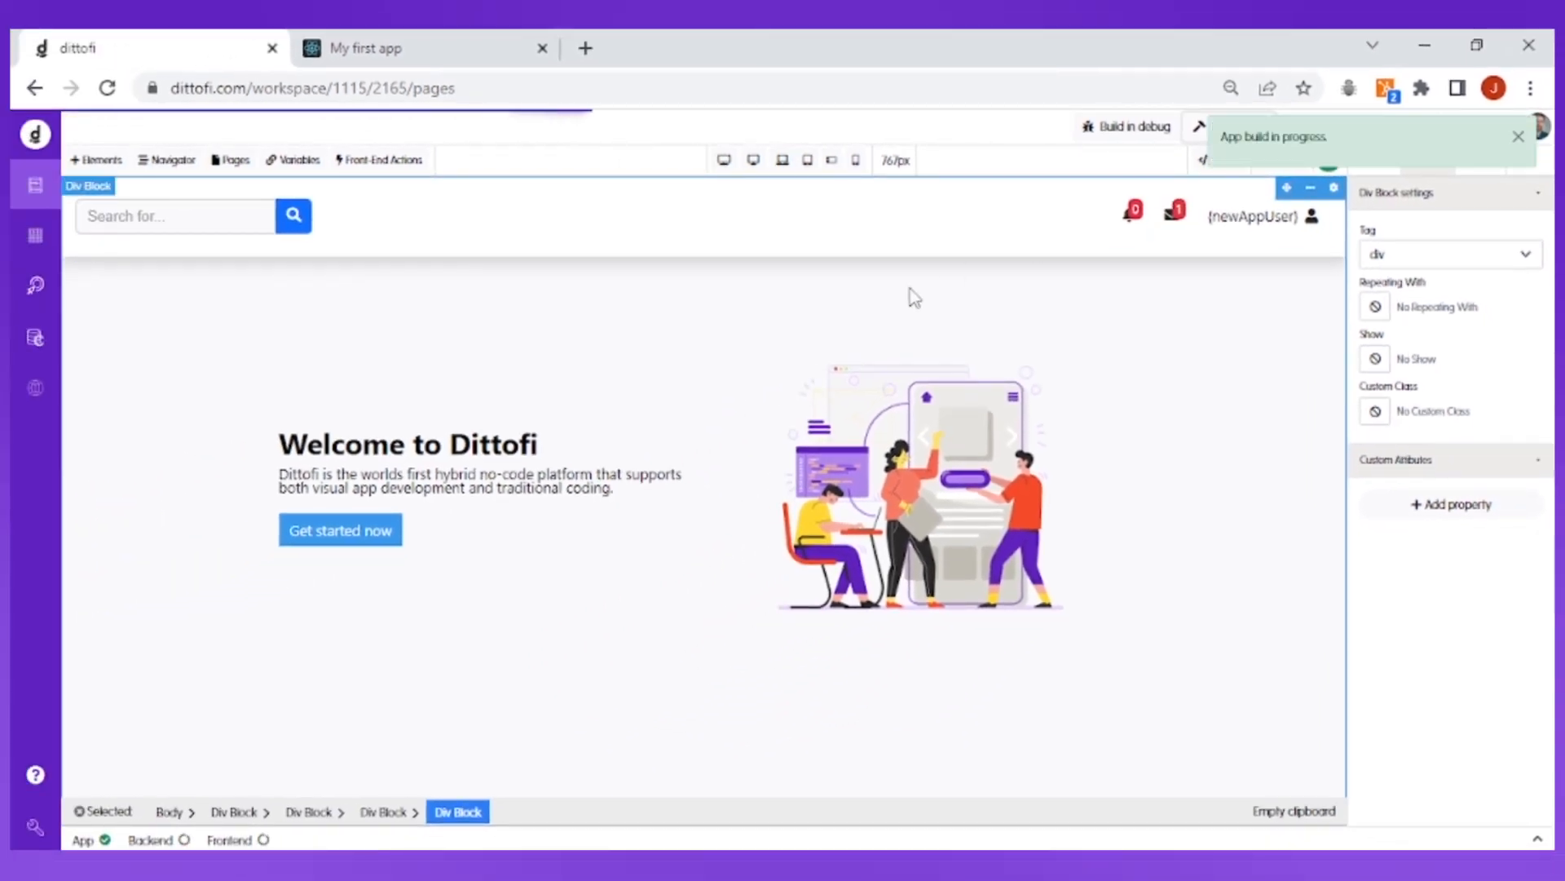
left_click(440, 45)
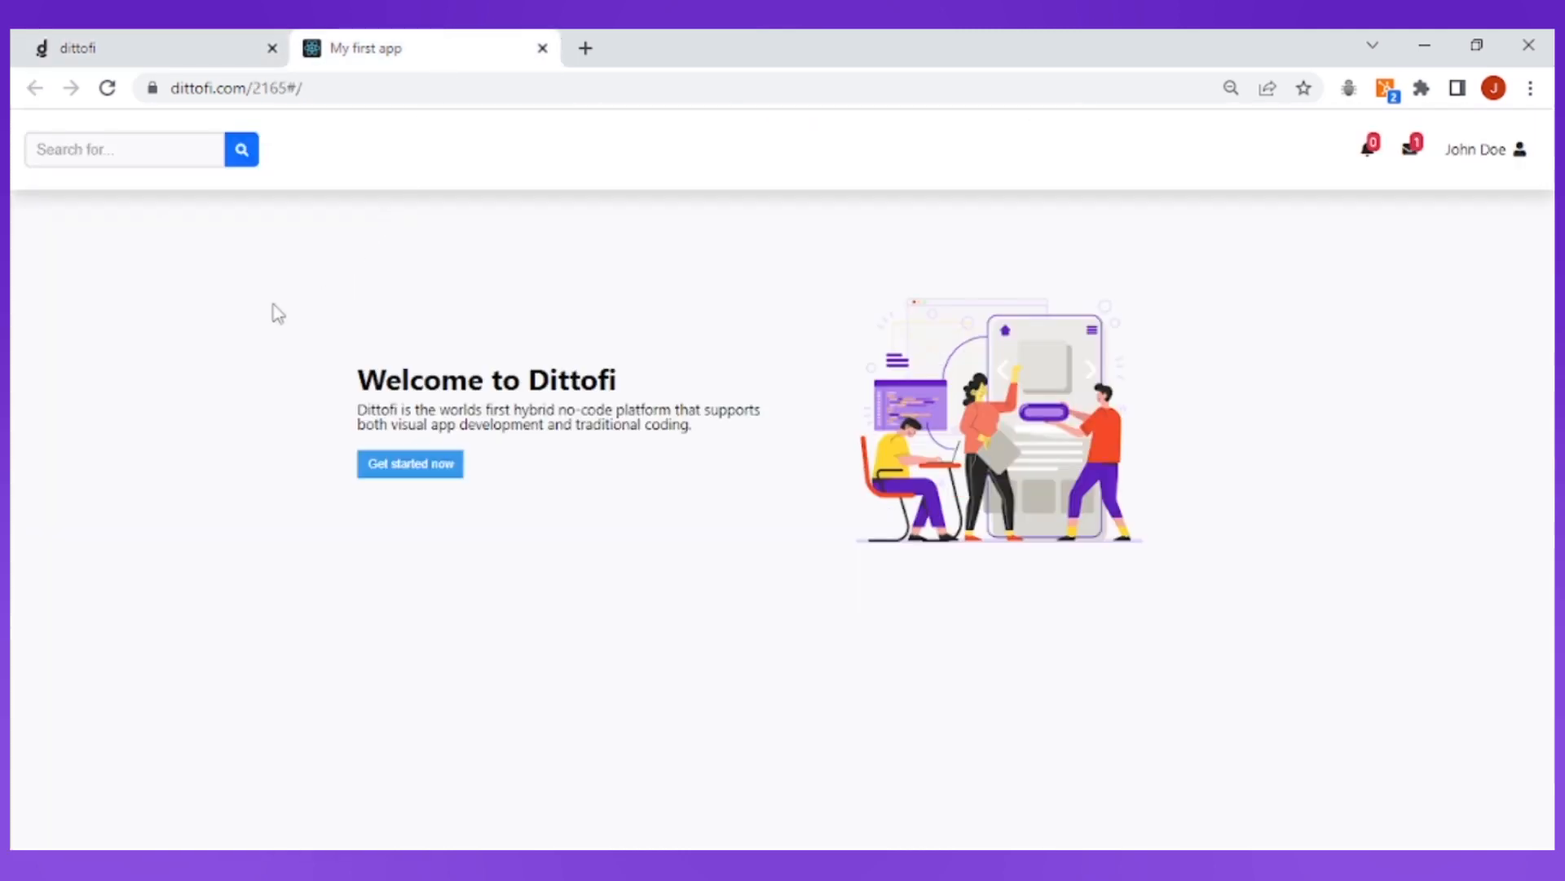
left_click(107, 87)
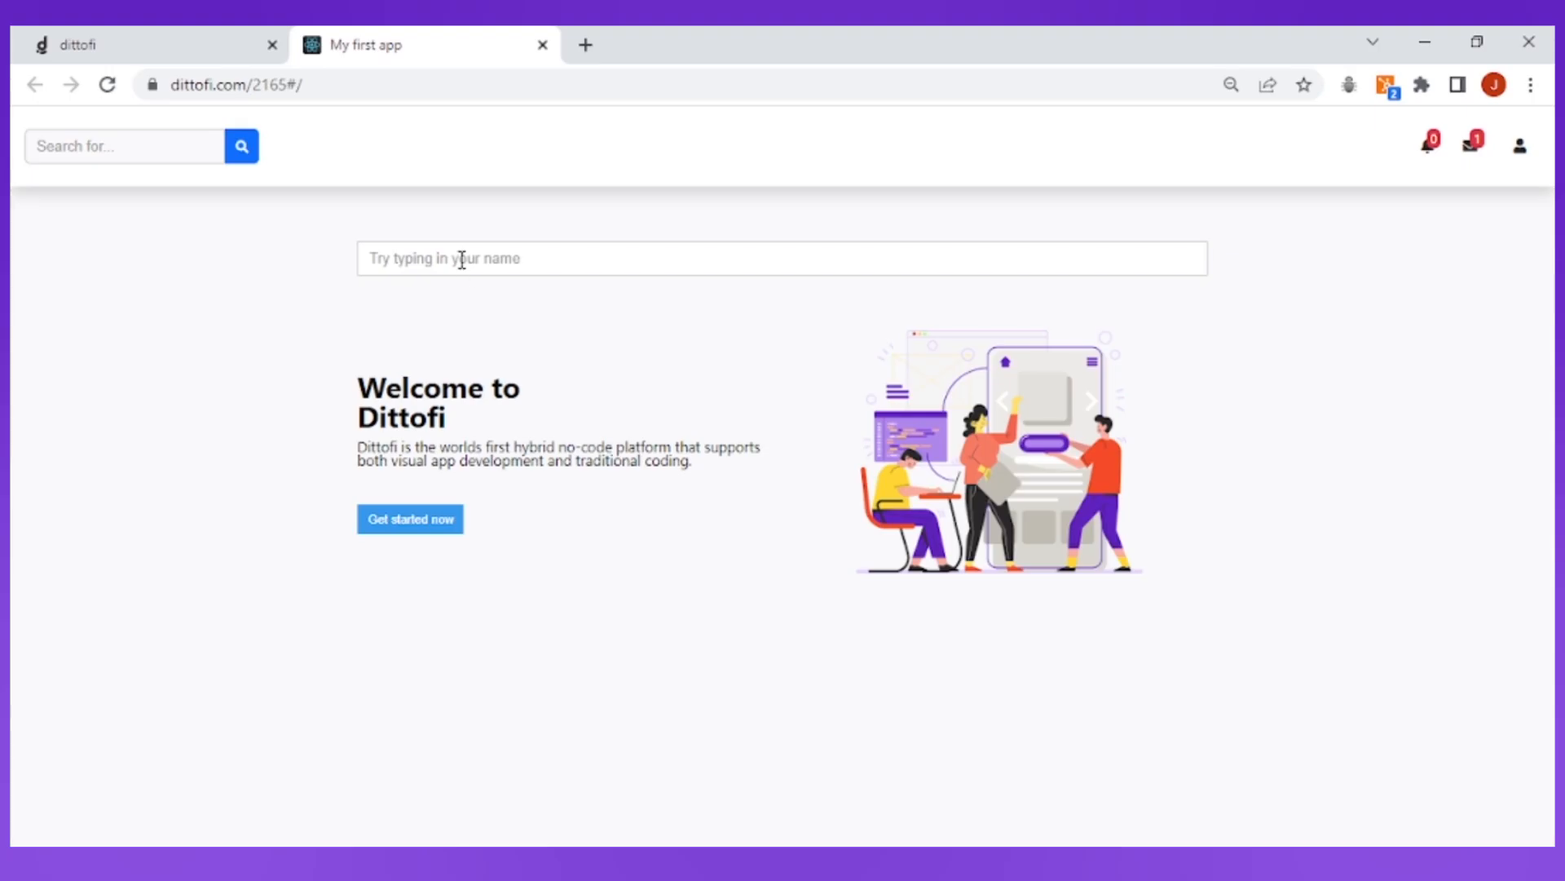
- Type a person's name into the preview's input field so it appears in the heading and header
left_click(462, 260)
type("Ja")
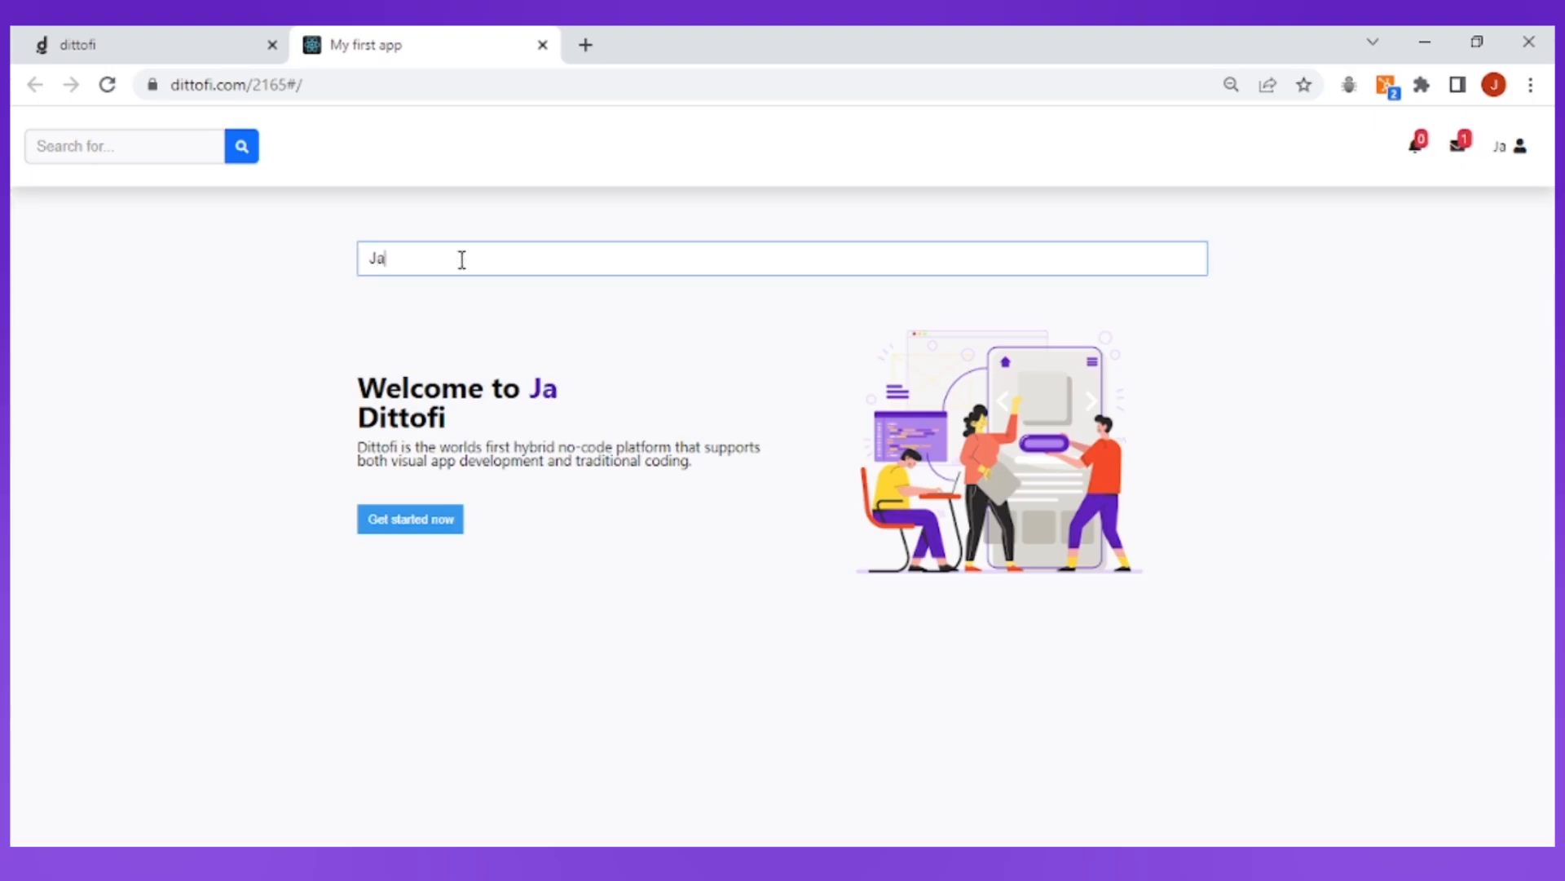
type("mes Virgo")
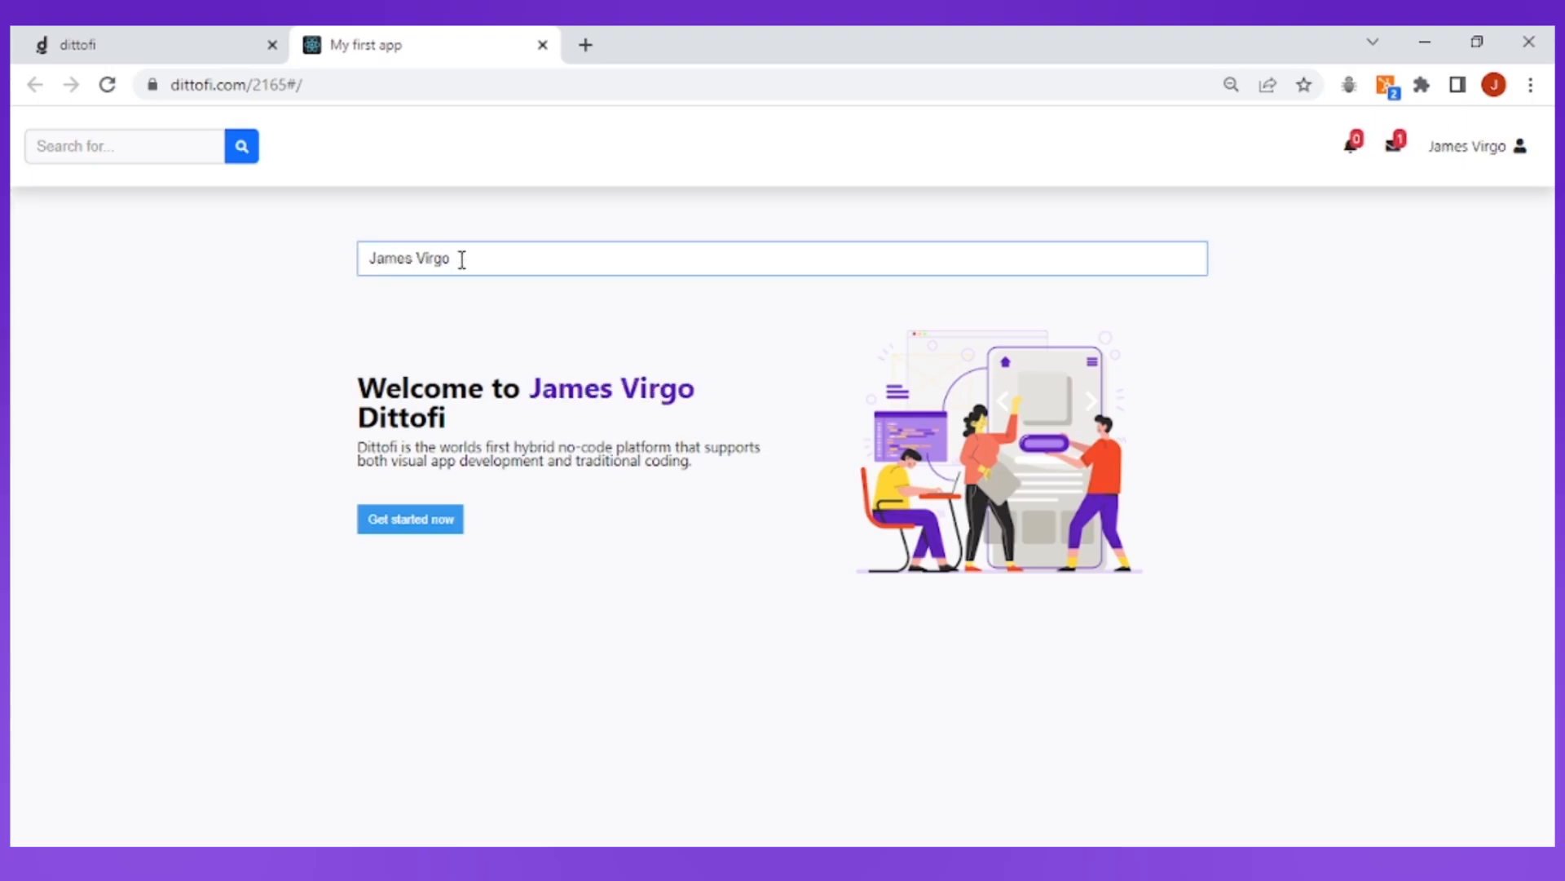
left_click(722, 328)
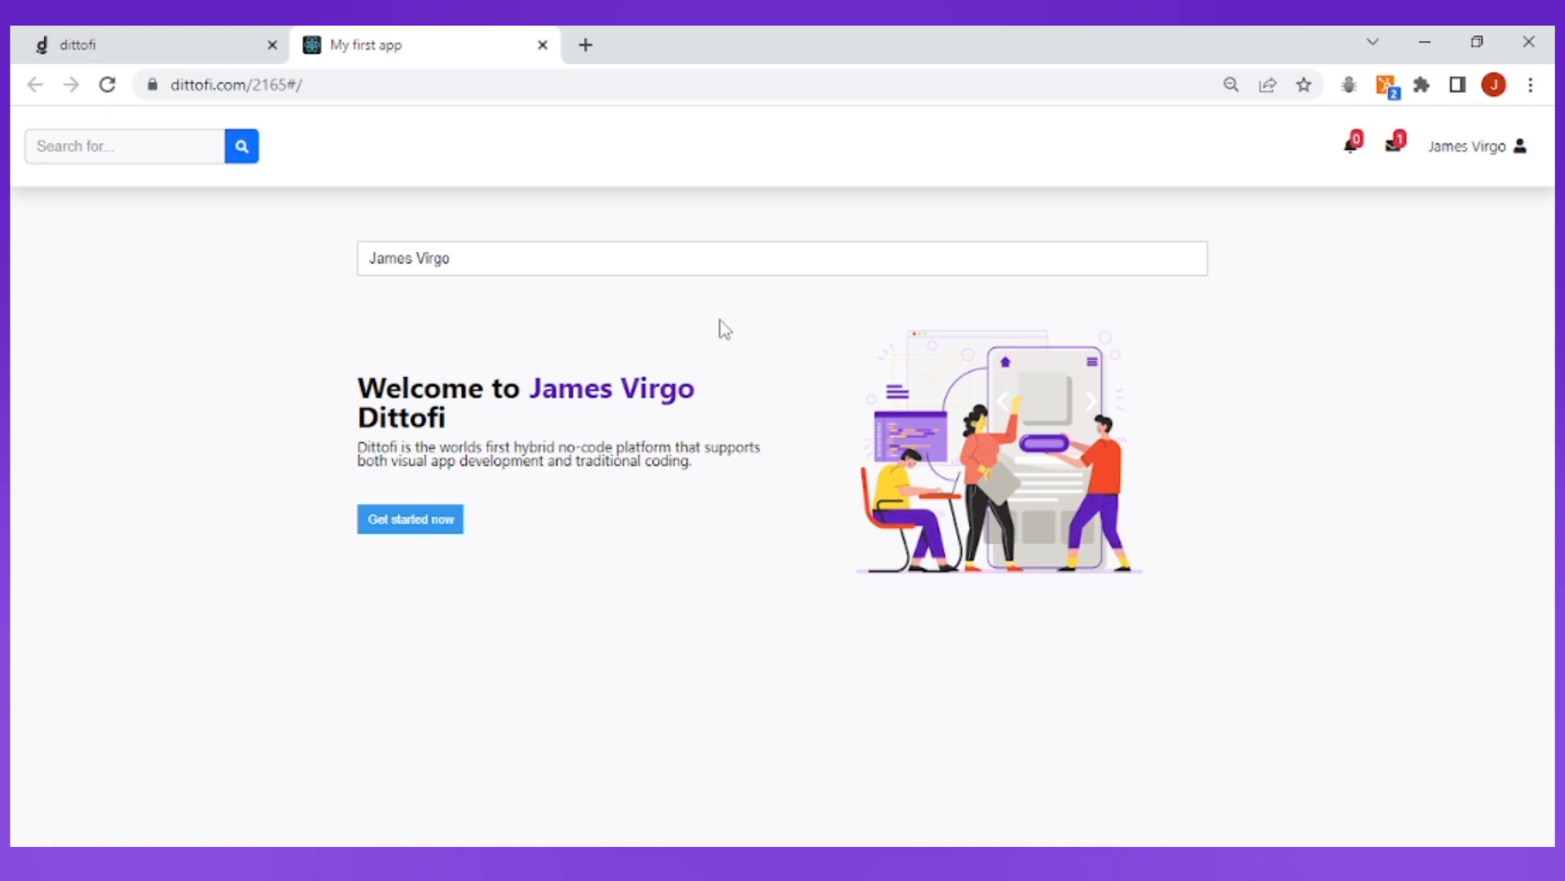